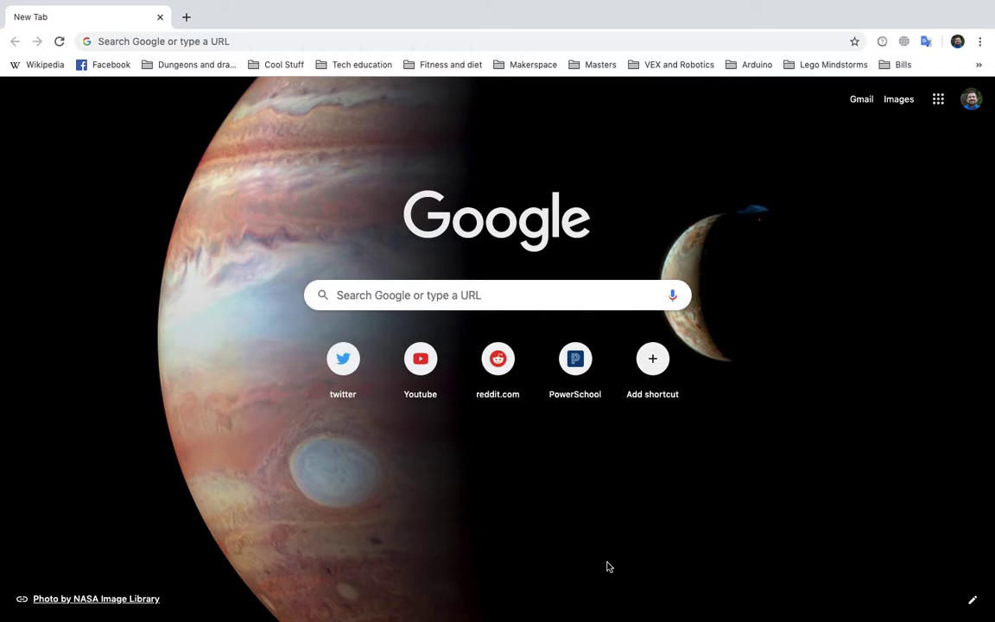
Enter 'tinker' in Chrome's address bar so it autocompletes to tinkercad.com.
mouse_move(773, 3)
left_click(276, 44)
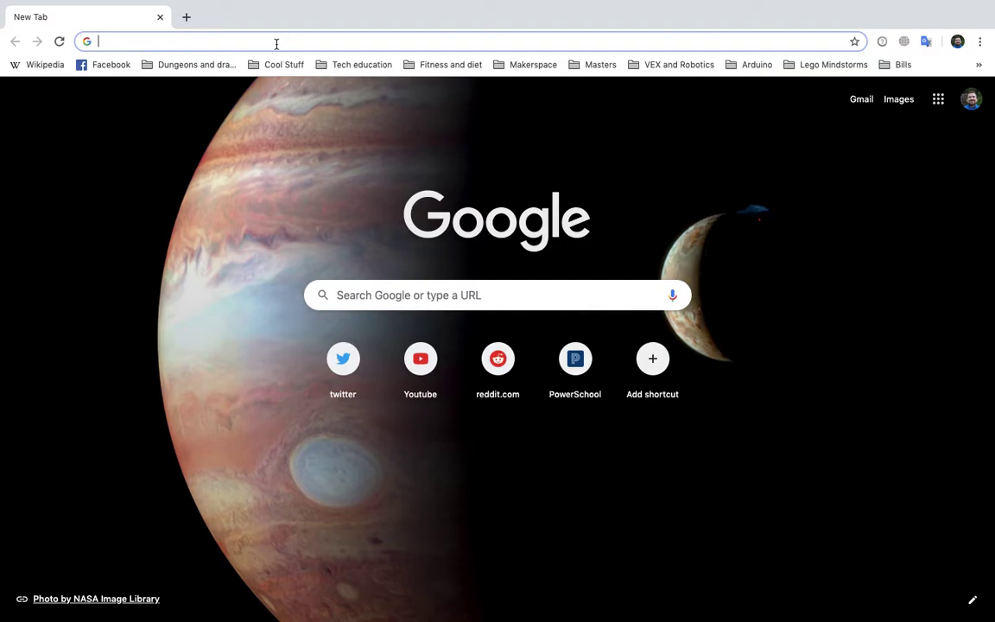
type("tinkercad.com")
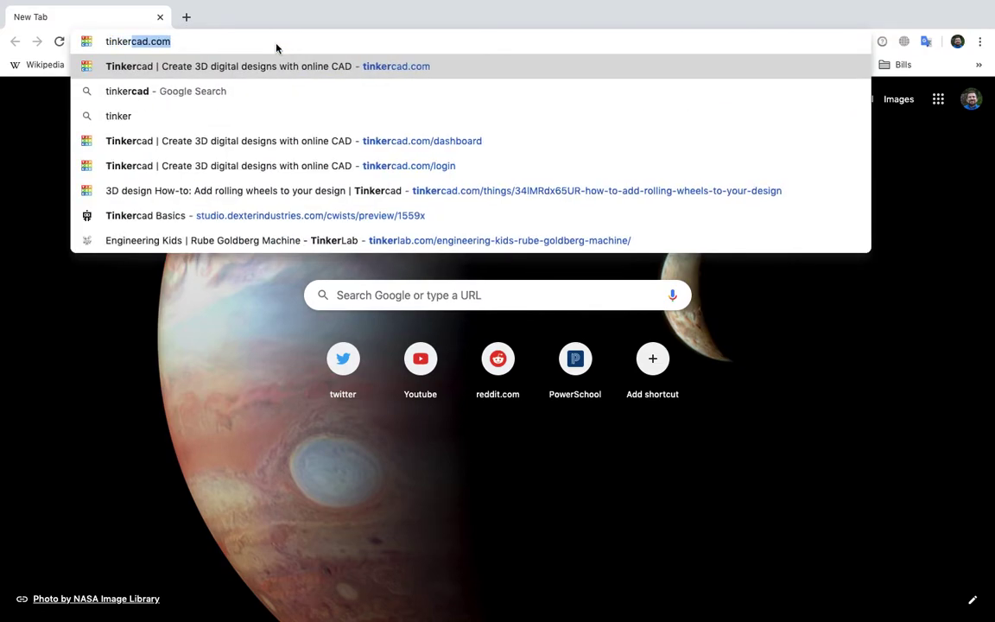
Load tinkercad.com and open the Bodacious Leelo design in the editor with Tinker this.
key("Return")
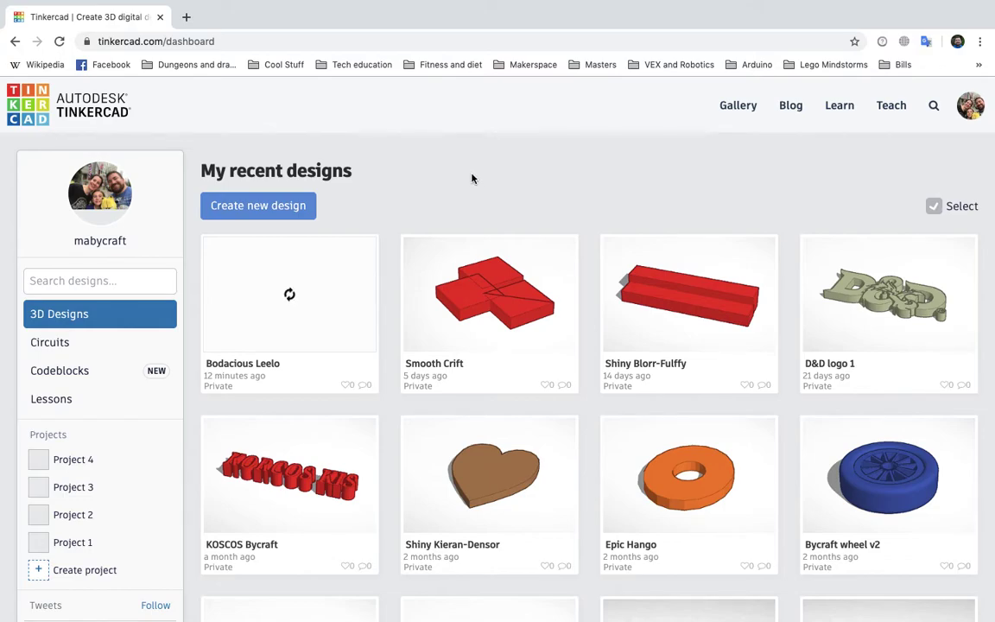
left_click(319, 294)
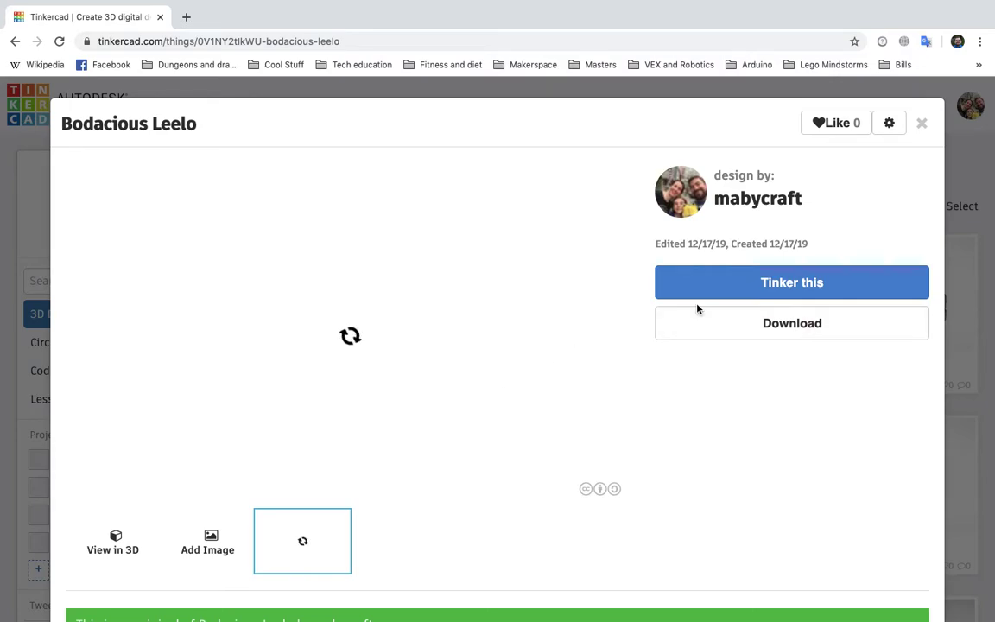
left_click(734, 293)
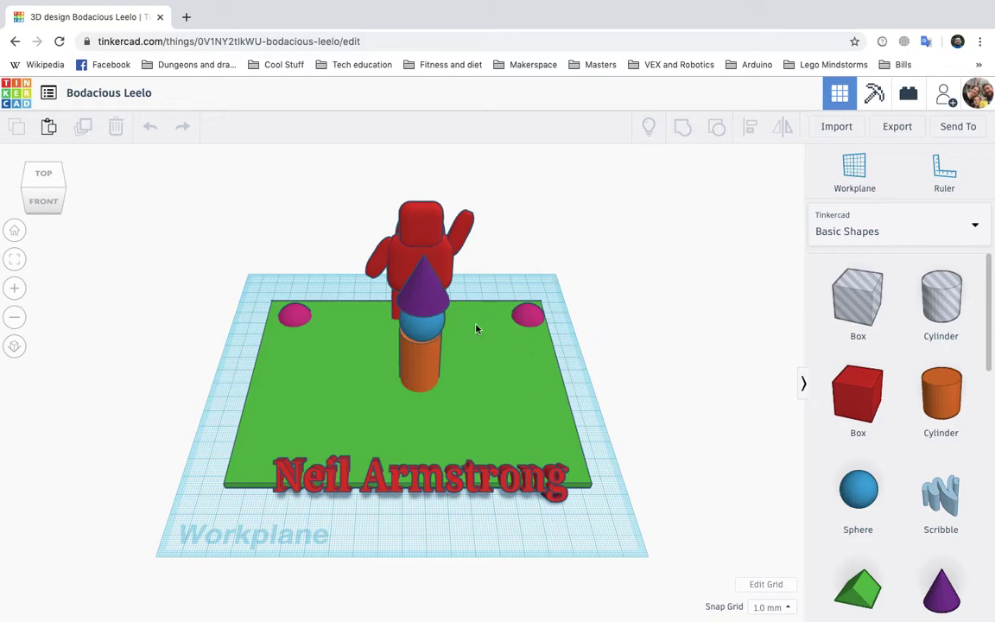
Set the blue sphere into the orange cylinder's top and lower the purple cone onto it.
left_click(65, 187)
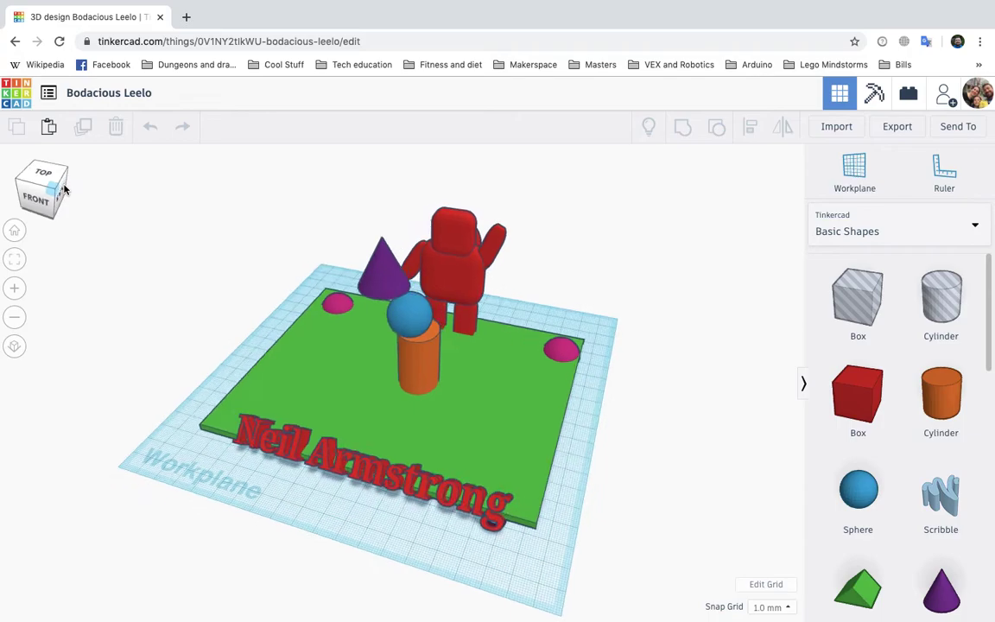
left_click(70, 173)
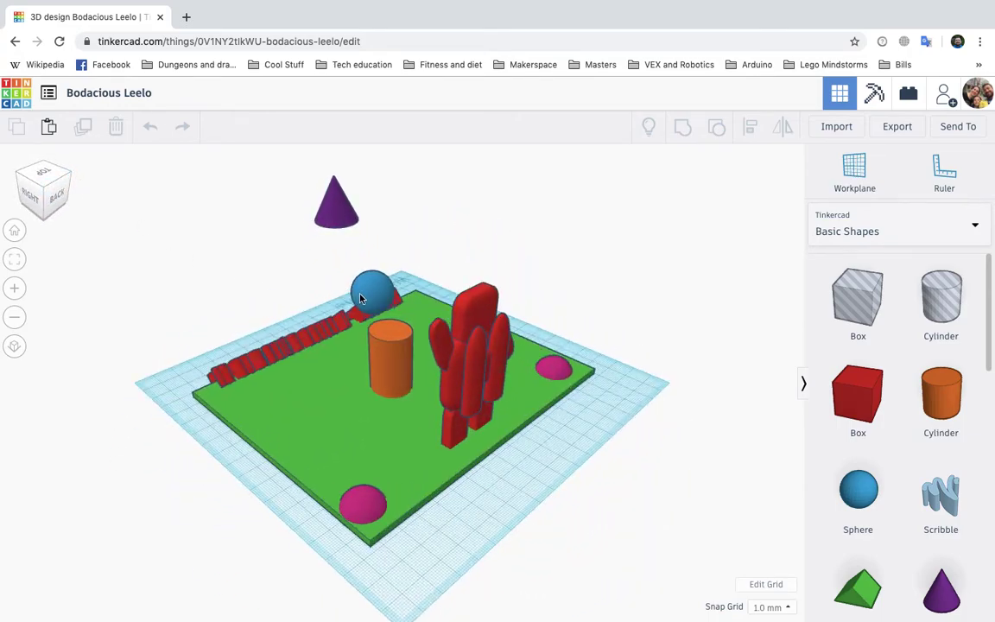
left_click_drag(377, 304, 389, 309)
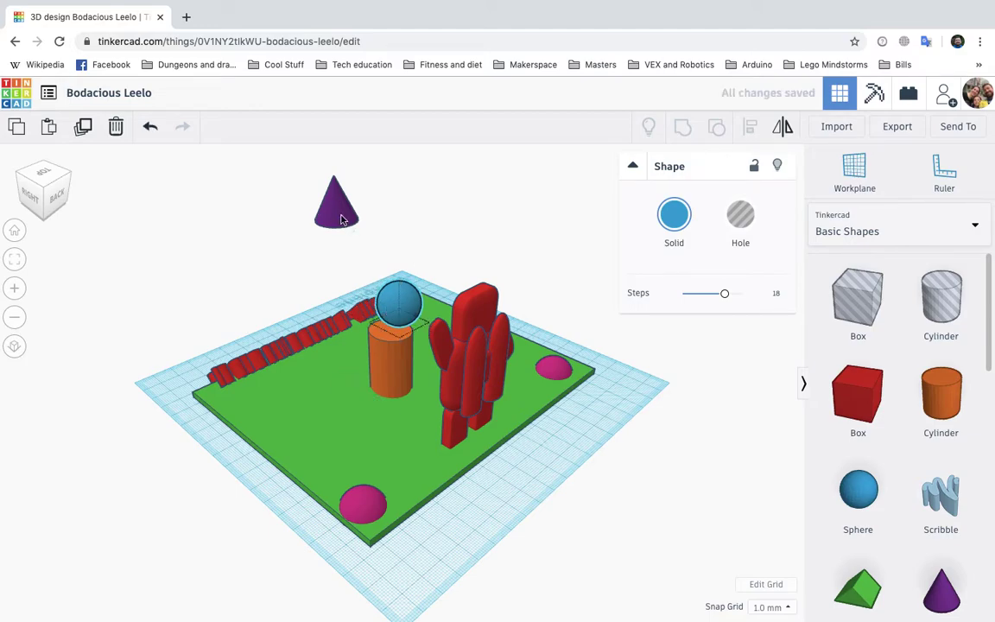
left_click_drag(347, 224, 406, 268)
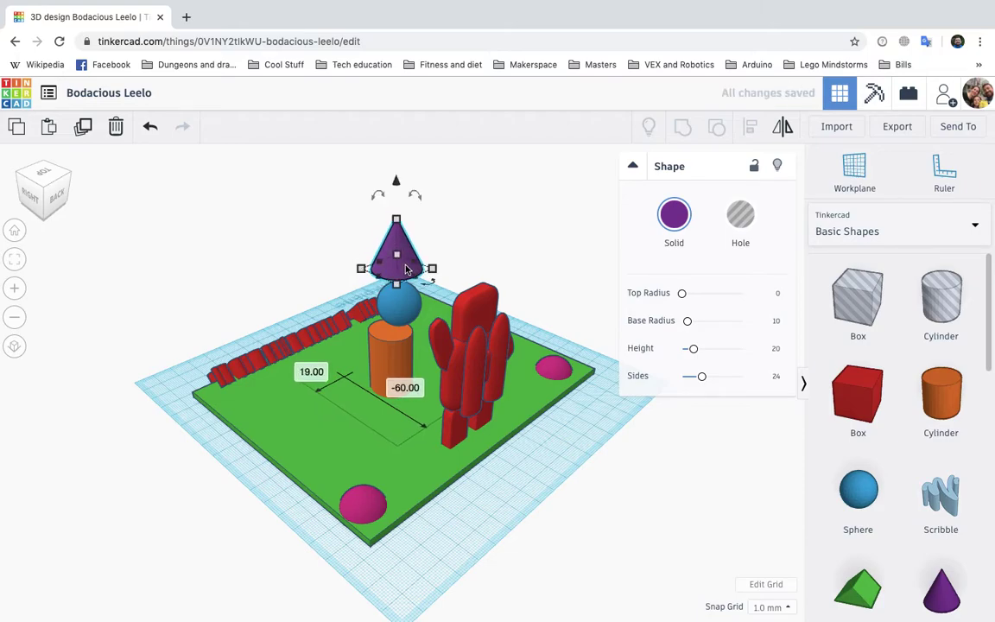
left_click(388, 319)
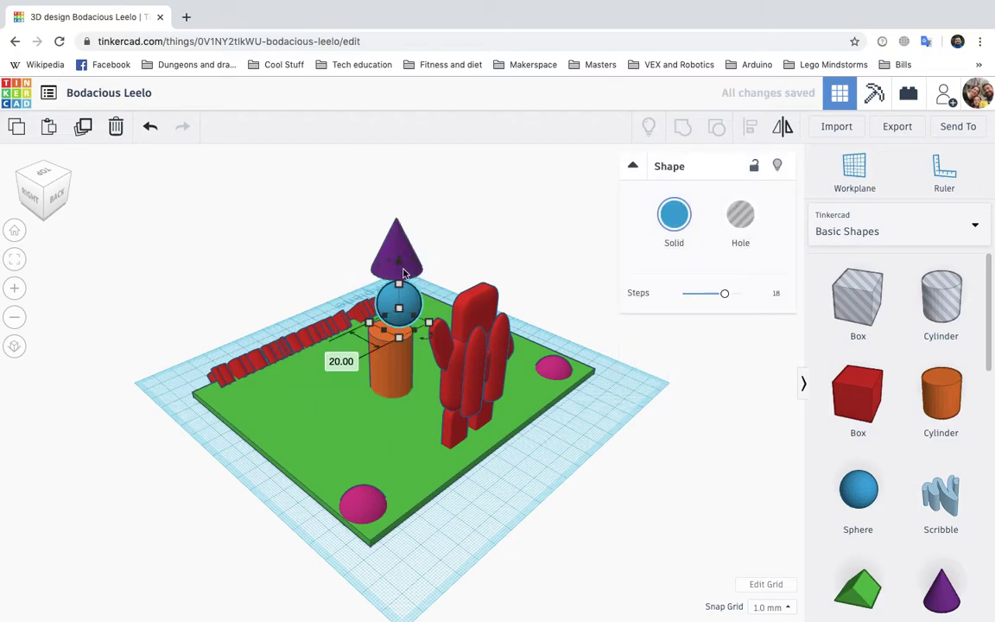
left_click_drag(400, 268, 390, 299)
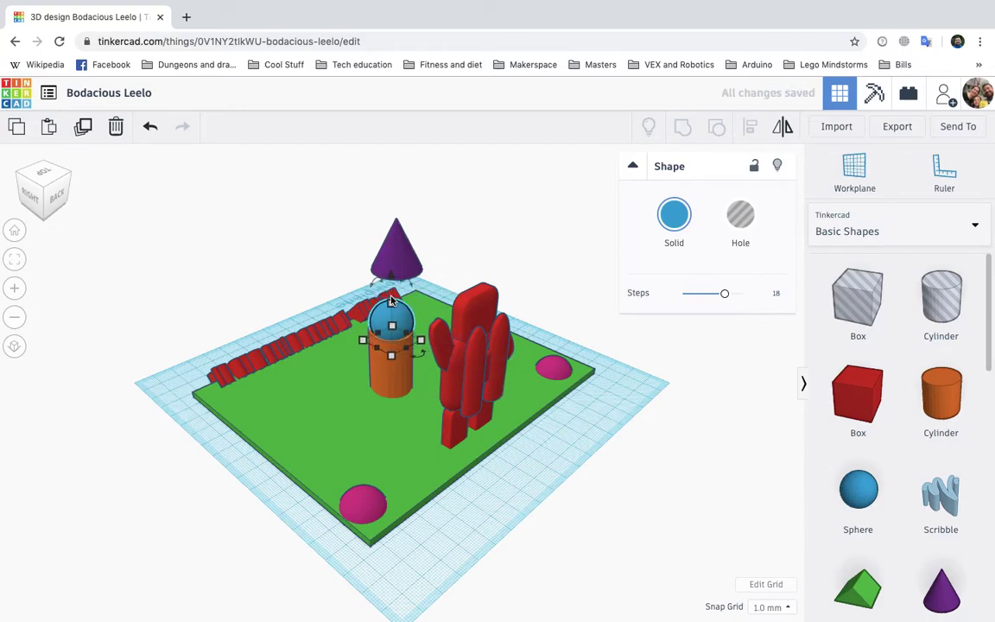
left_click(396, 253)
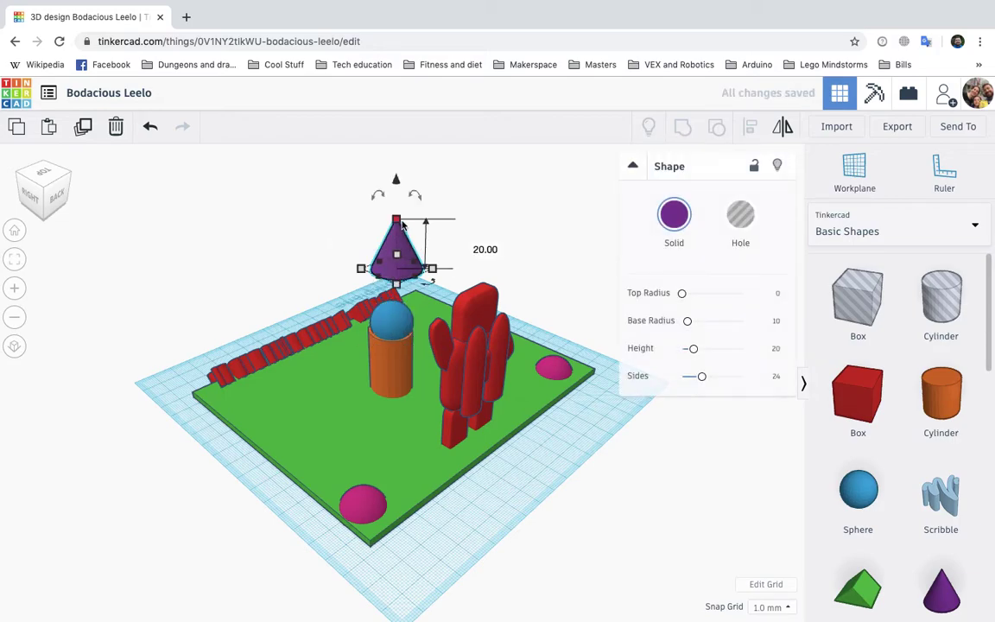
left_click_drag(395, 181, 393, 230)
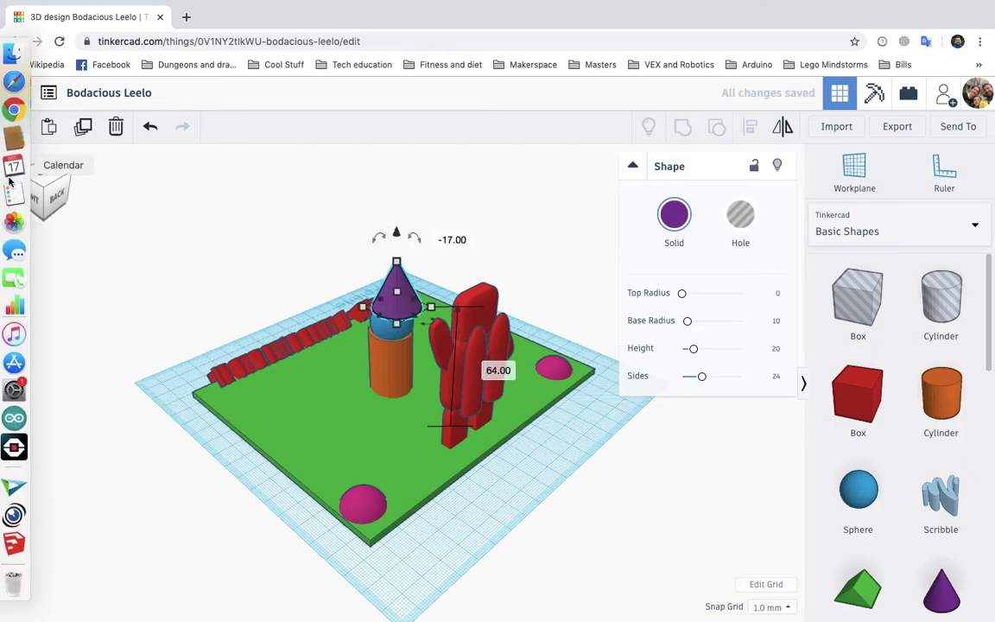
From the front view, nudge the purple cone forward and left over the cylinder.
left_click(21, 175)
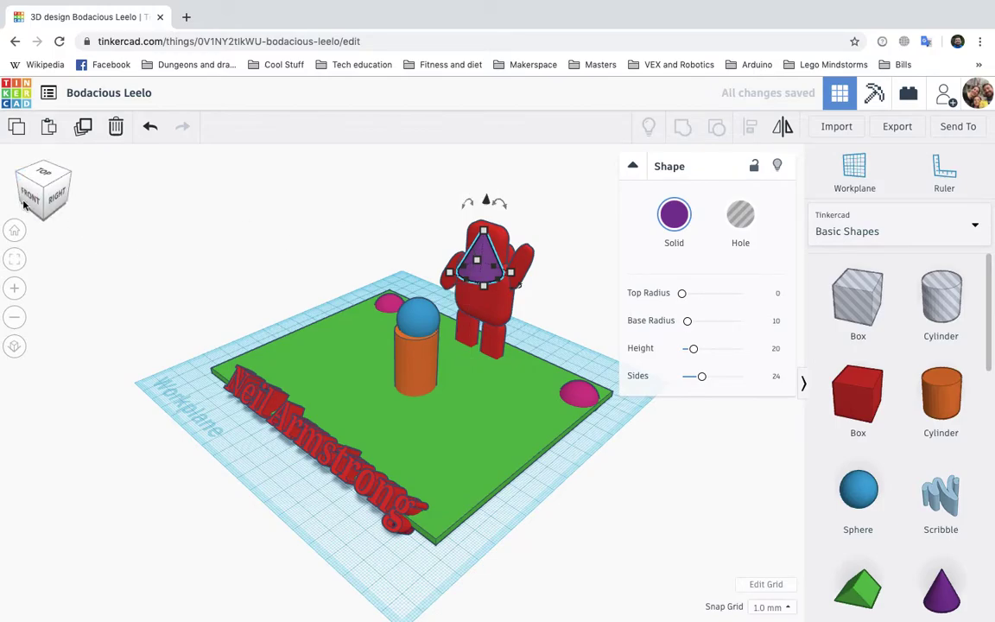
left_click(30, 192)
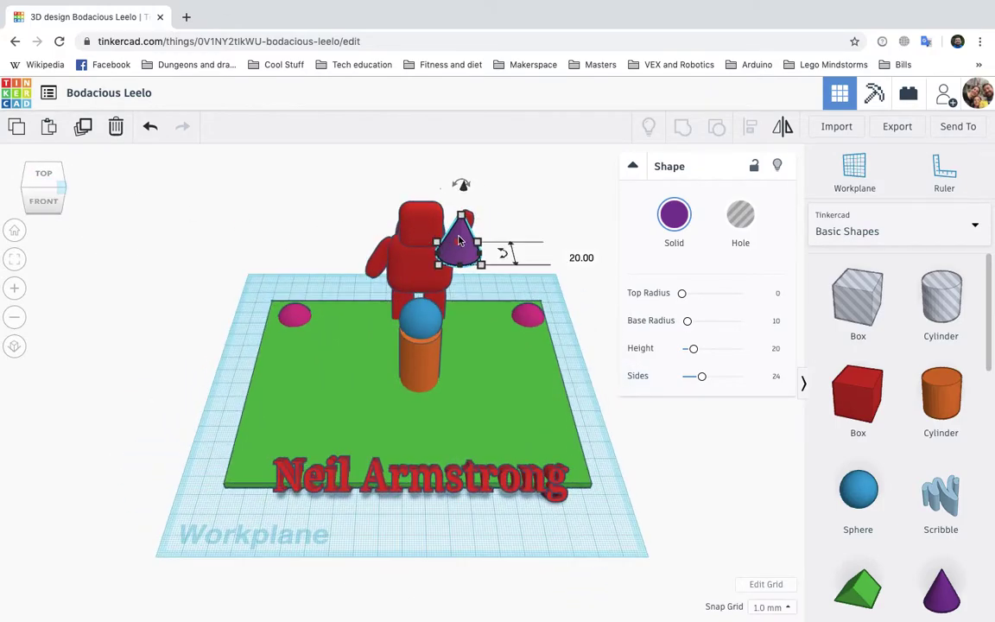
left_click_drag(459, 236, 460, 243)
key("Down")
key("Down")
key("Down")
key("Down")
key("Down")
key("Down")
key("Down")
key("Down")
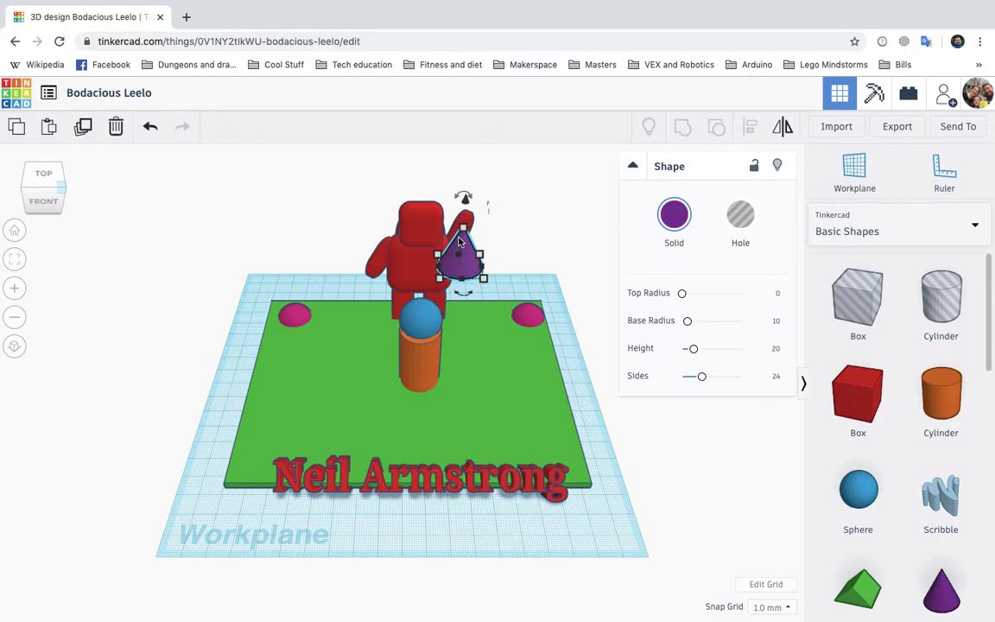
key("Left")
key("Left")
key("Left")
key("Left")
key("Left")
key("Left")
key("Left")
key("Left")
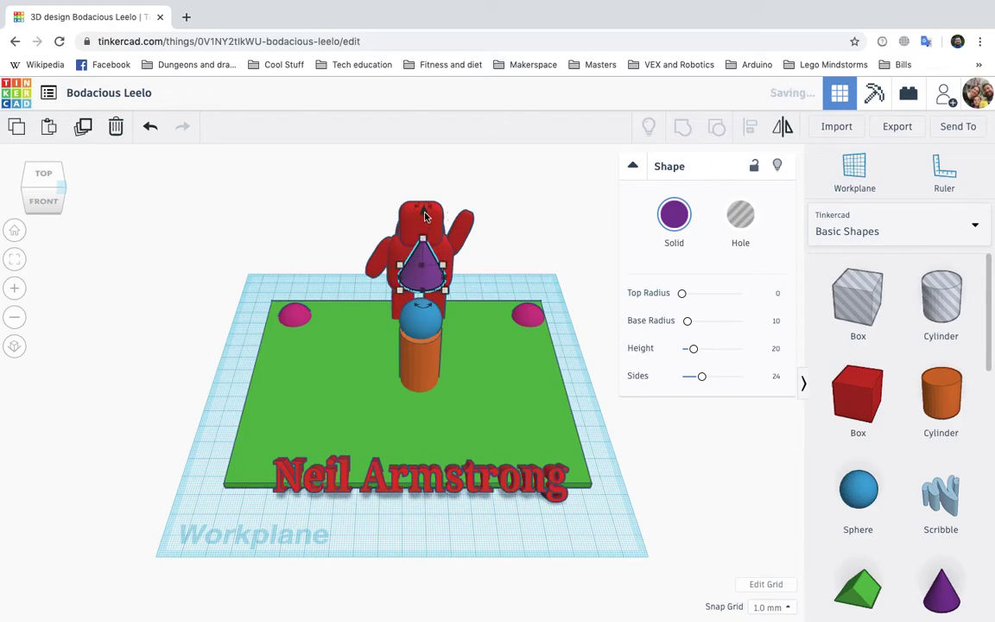
Lower the cone onto the sphere, deselect it, and open a new Chrome tab.
left_click_drag(424, 217, 434, 252)
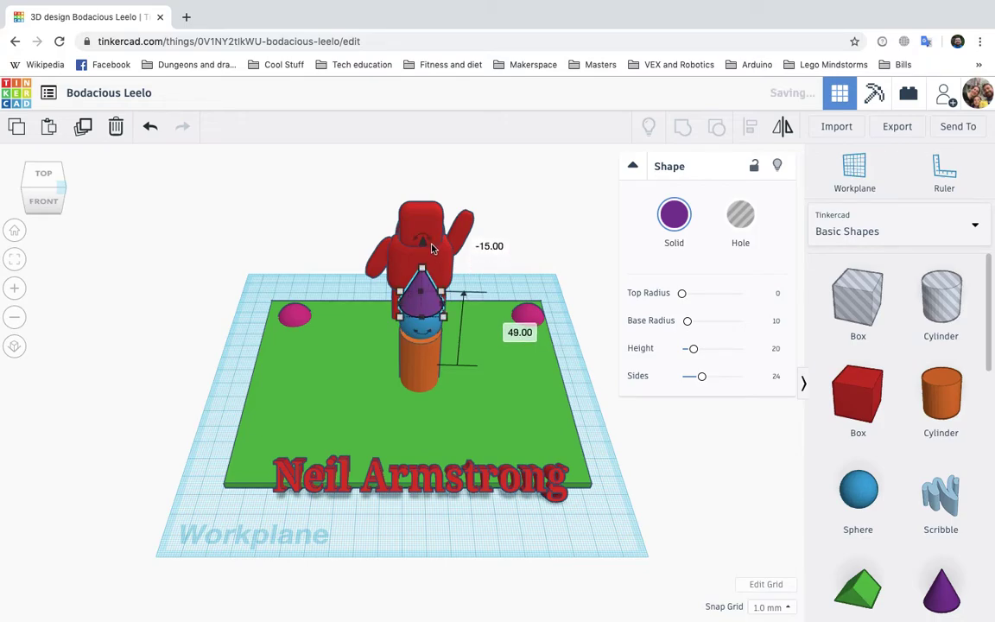
left_click(231, 273)
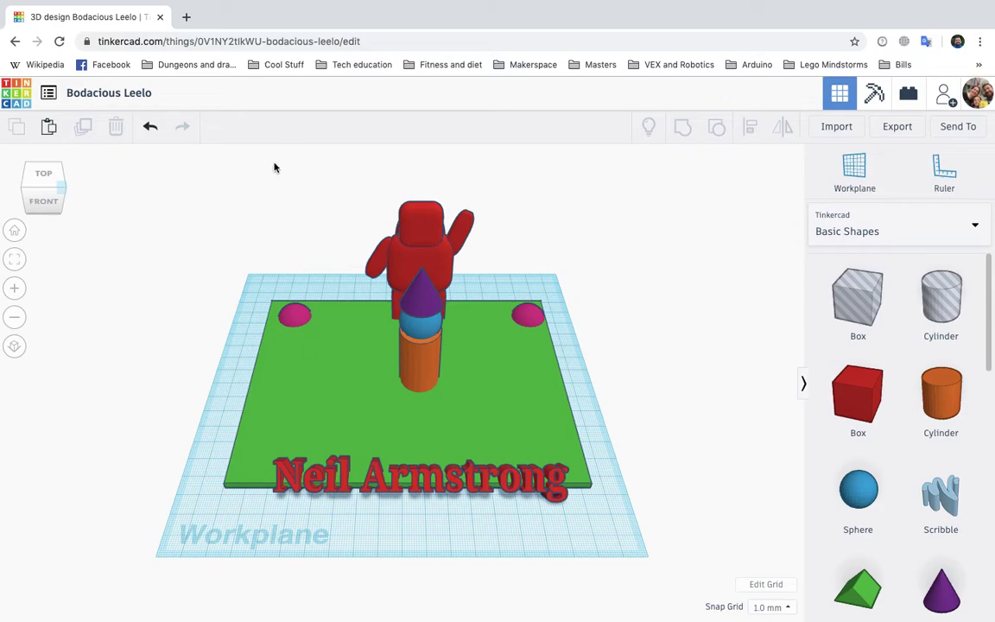
left_click(186, 16)
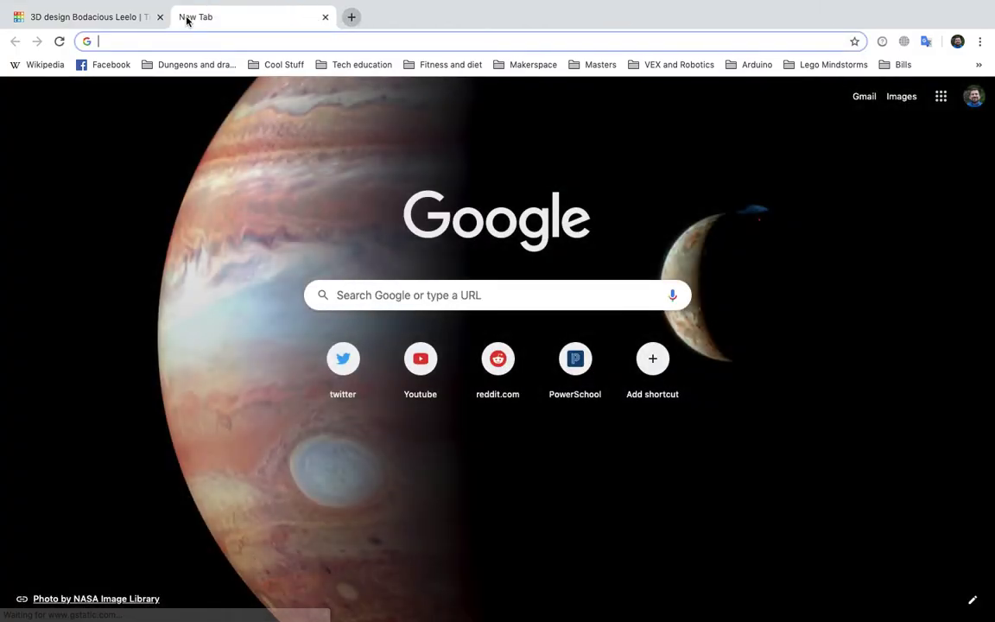
Go to thingiverse.com in the new tab.
type("thin")
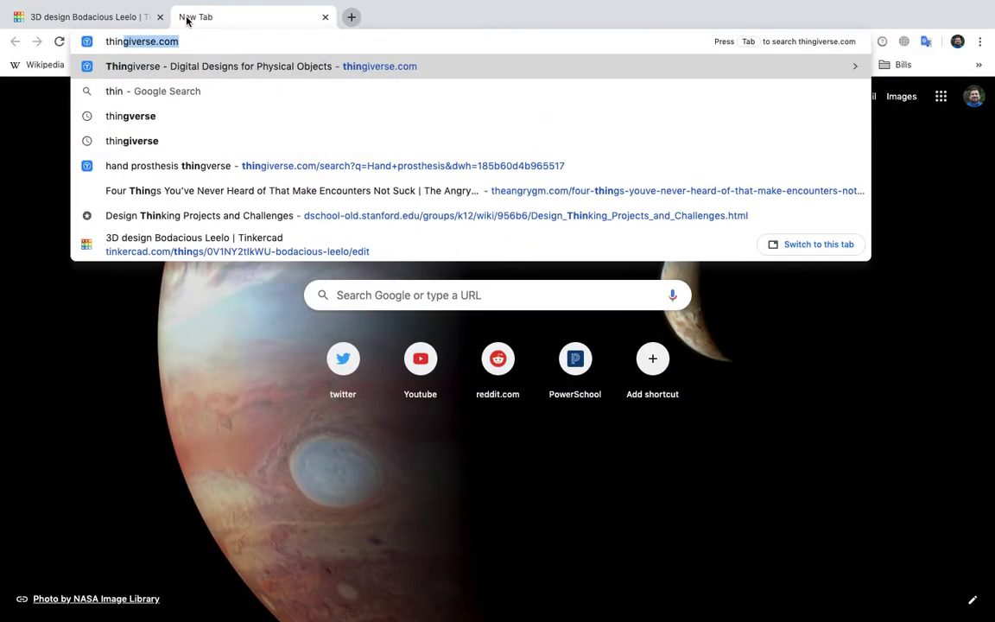
key("Right")
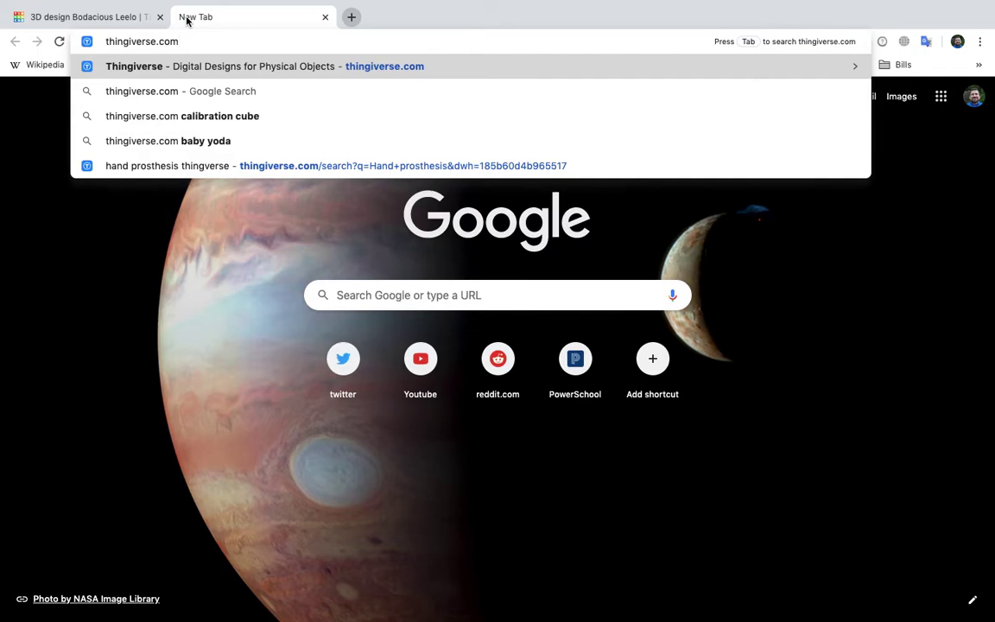
key("Return")
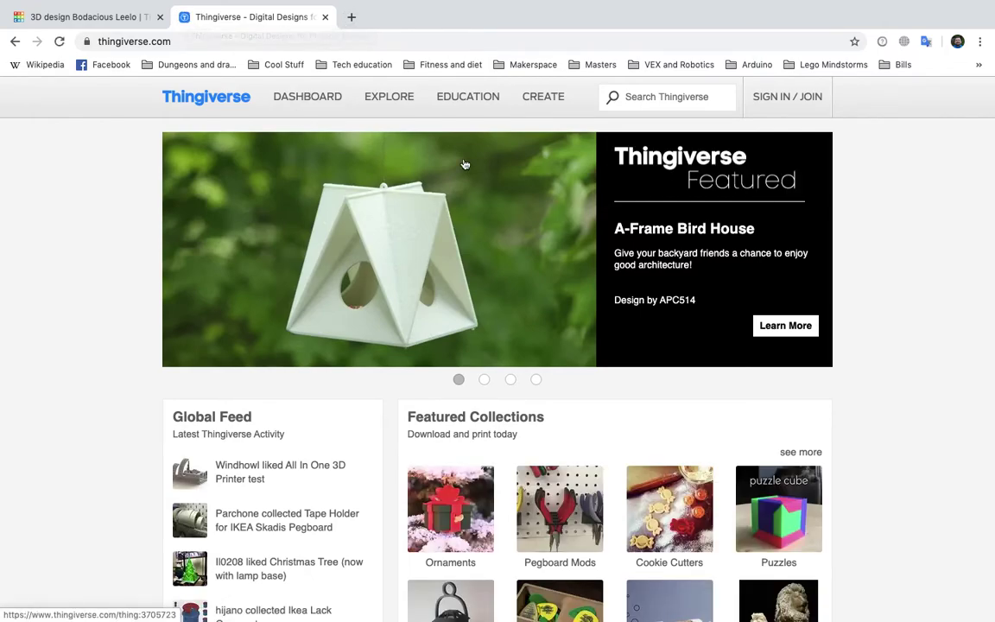
Search Thingiverse for rocketship designs.
left_click(653, 97)
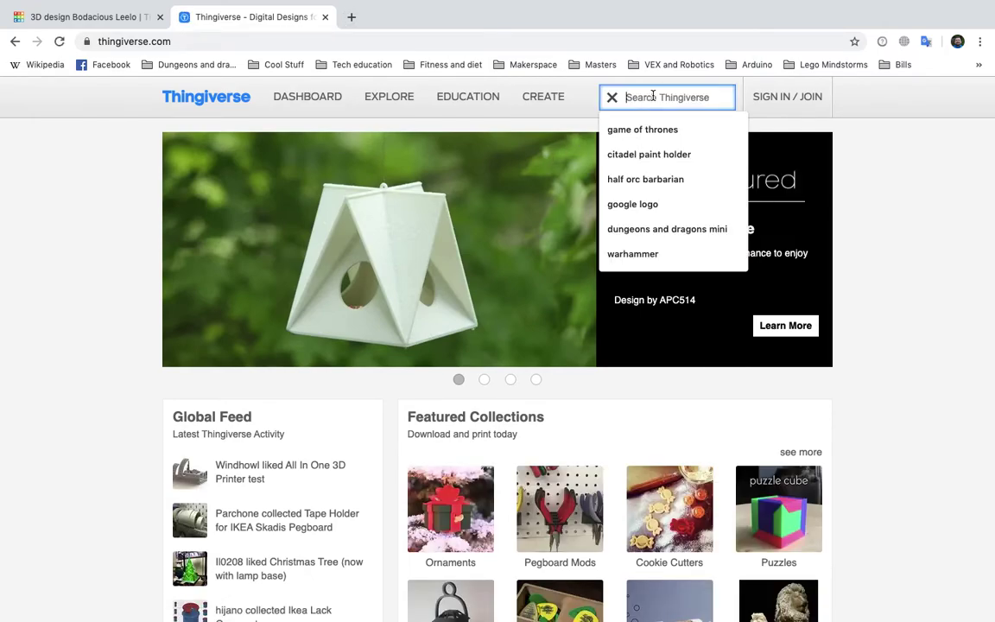
type("rocketship")
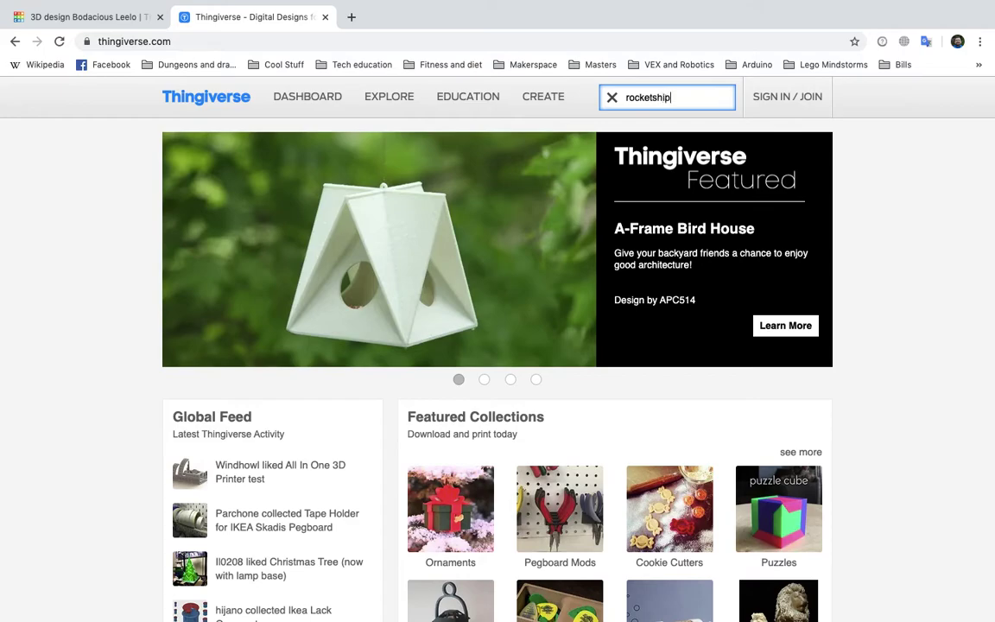
key("Return")
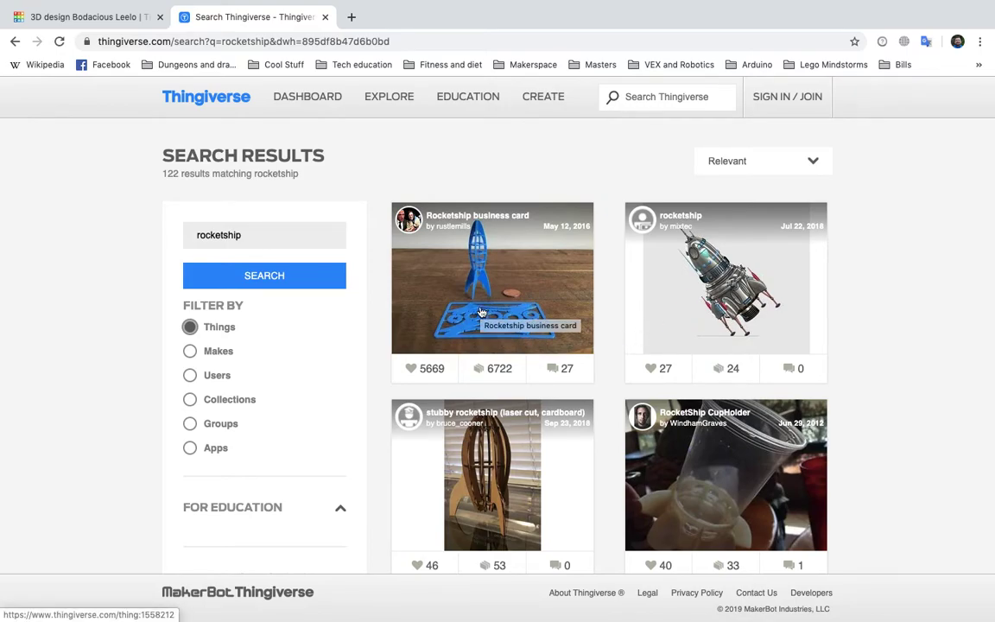
Download all files of a rocketship design and show rocketship.zip in Finder.
left_click(715, 316)
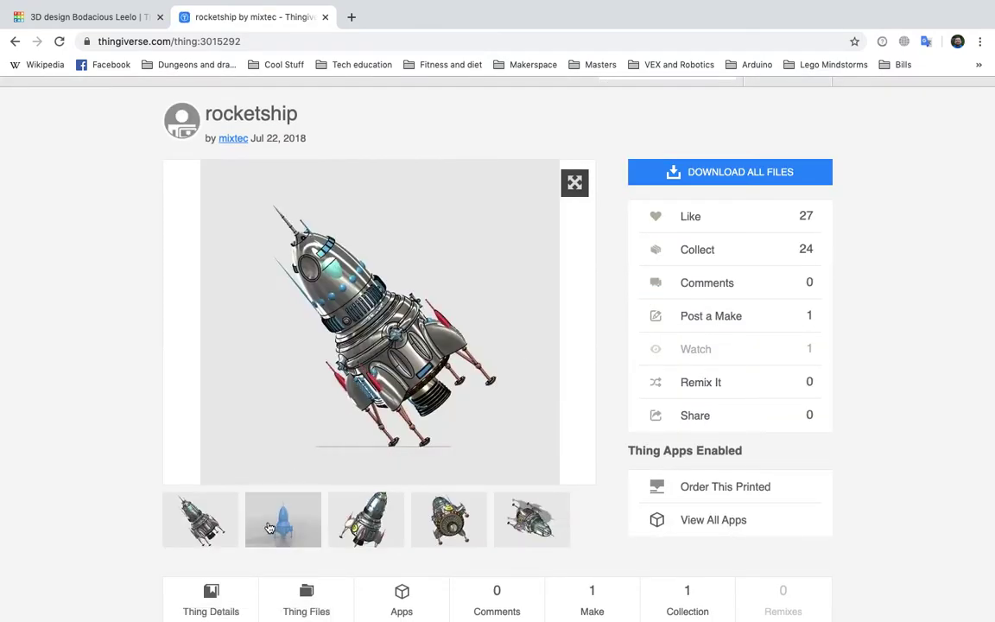
left_click(700, 174)
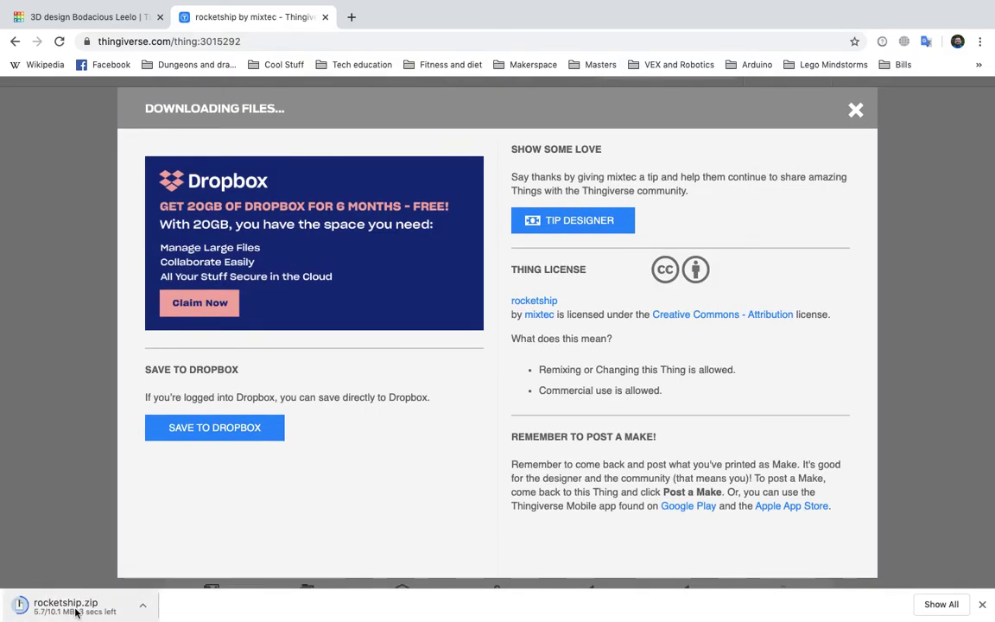
left_click(143, 608)
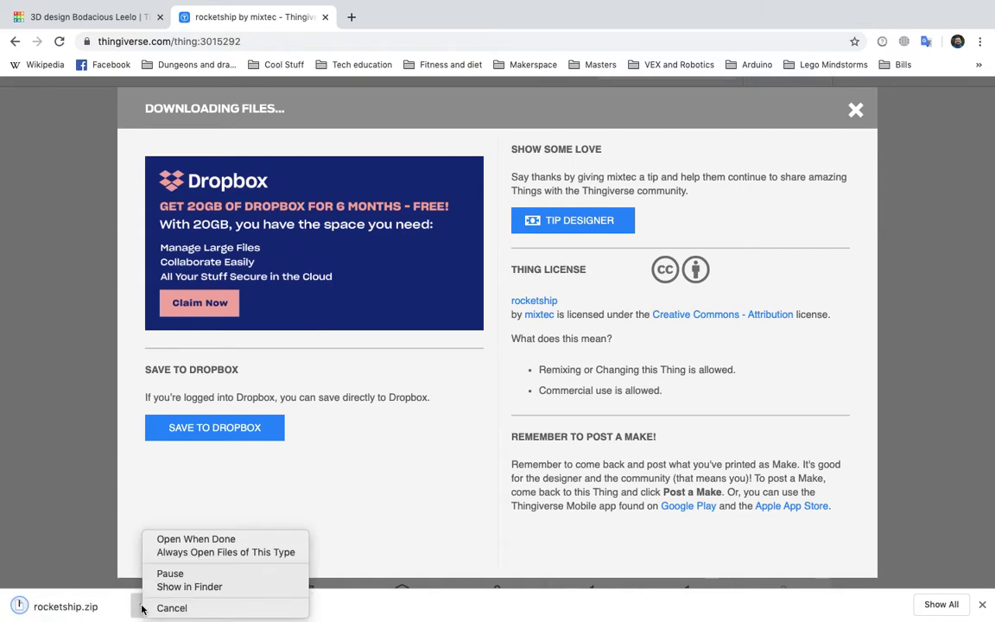
left_click(163, 586)
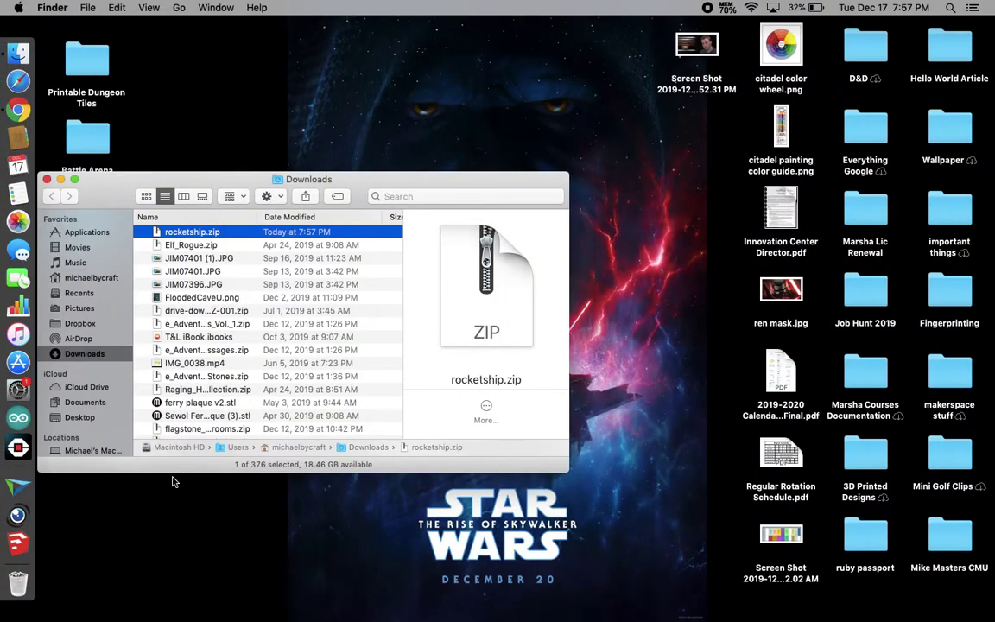
Unzip rocketship.zip, open rocketship > files containing old_rocket.stl, then return to Chrome.
double_click(188, 235)
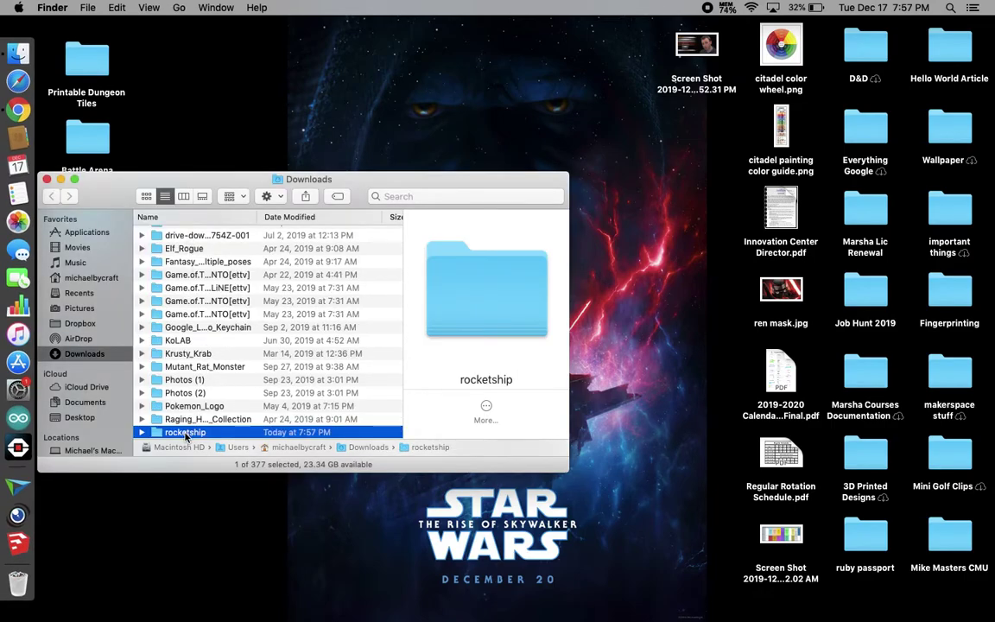
double_click(185, 432)
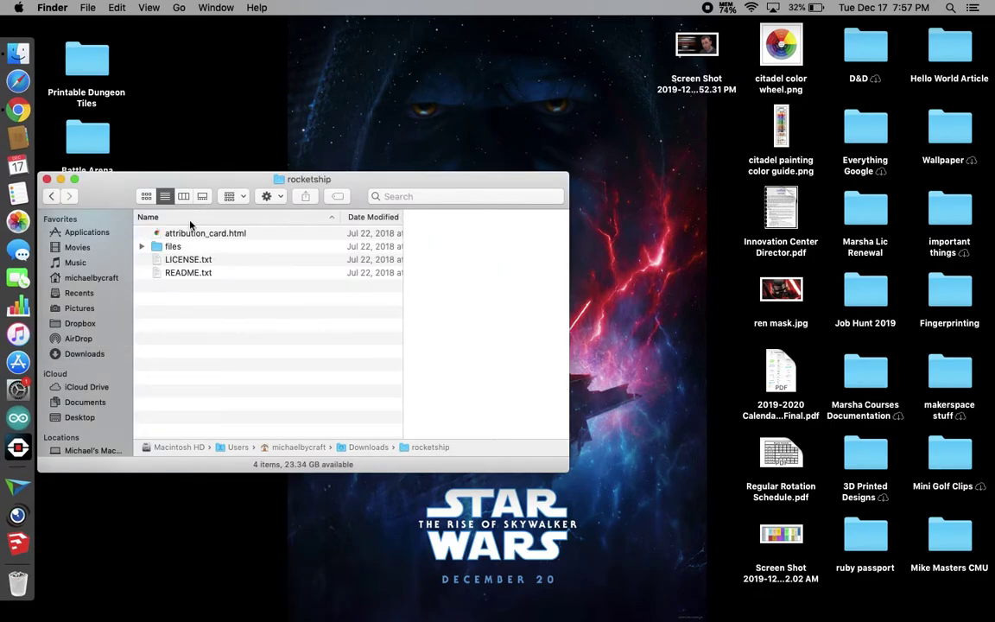
double_click(179, 249)
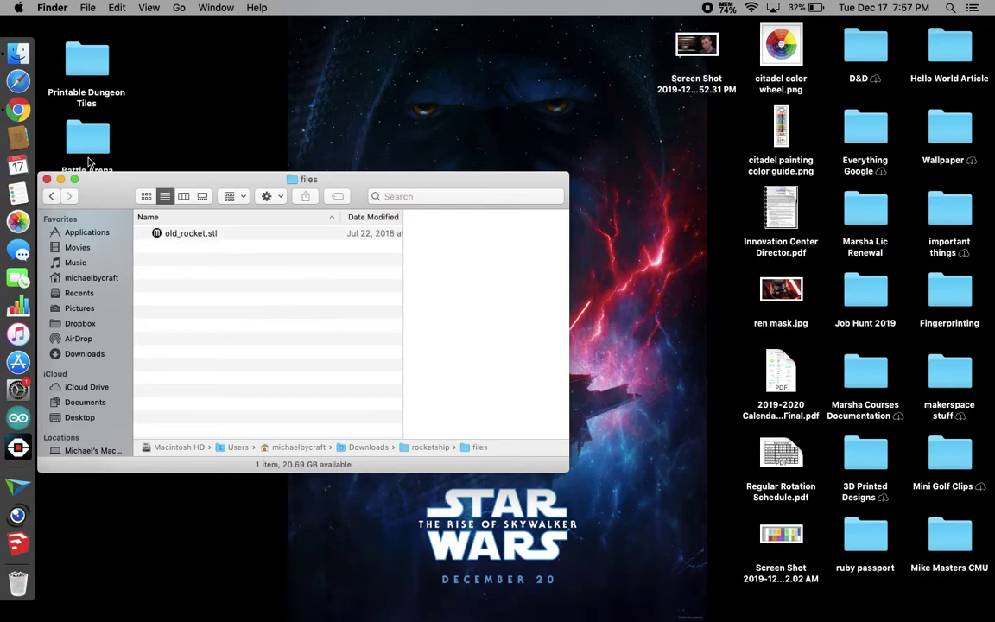
left_click_drag(118, 198, 118, 291)
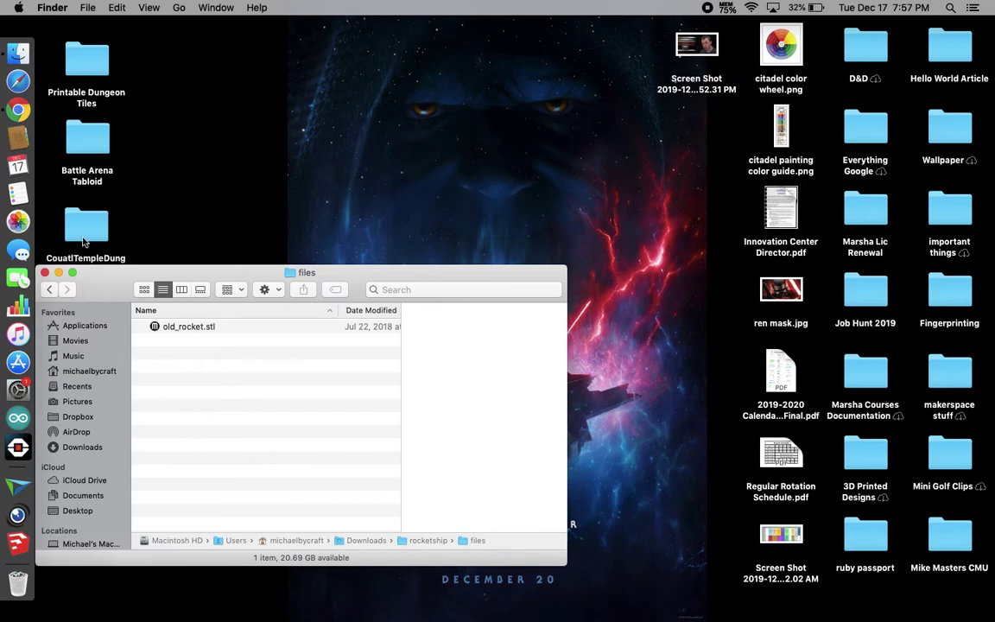
left_click(19, 110)
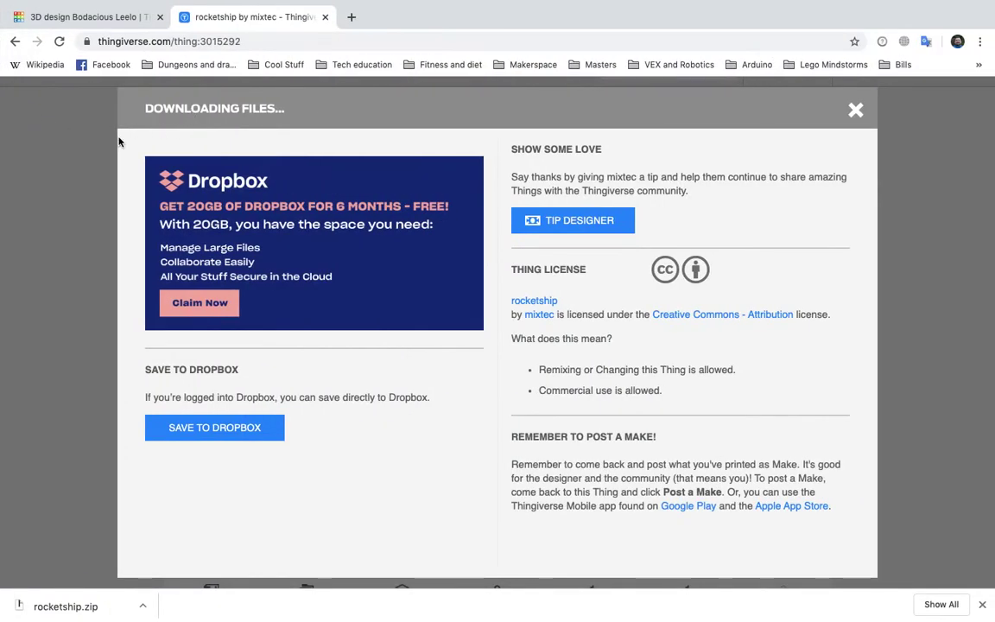
Exit full screen and try dragging old_rocket.stl into the Tinkercad design.
left_click(82, 16)
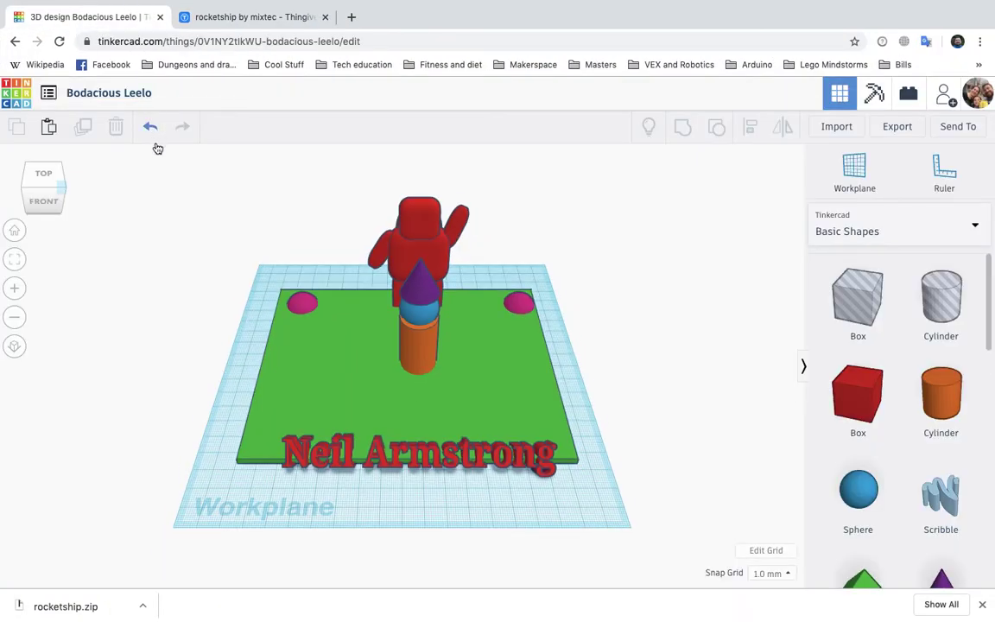
mouse_move(37, 9)
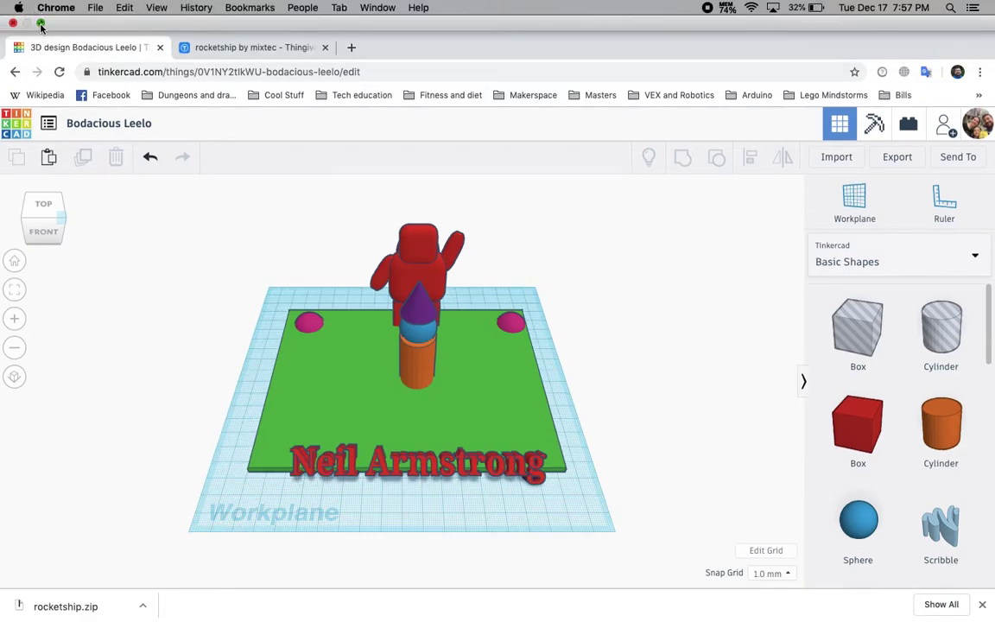
left_click(41, 24)
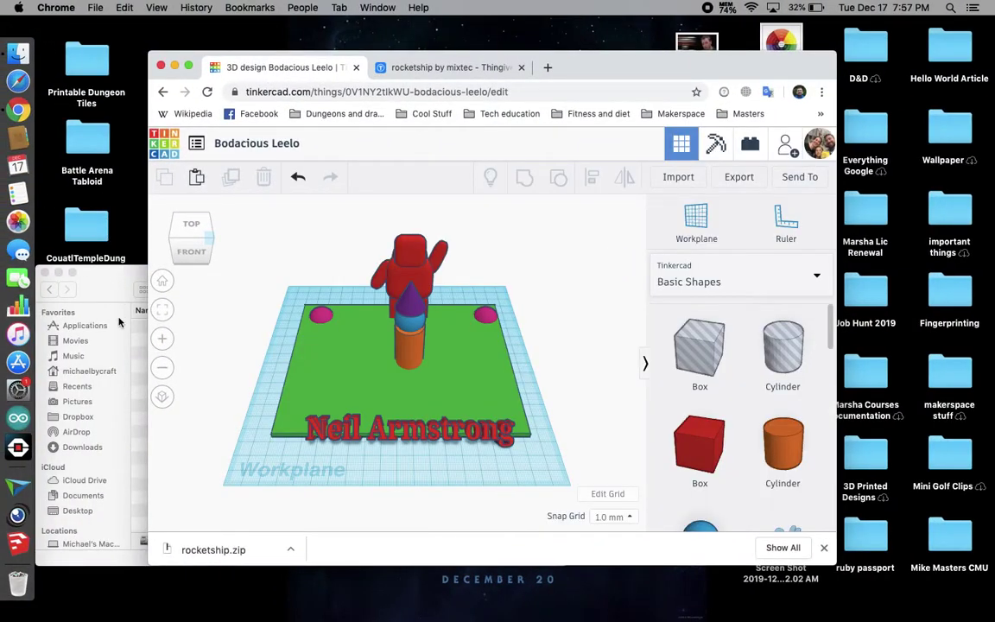
left_click(101, 267)
left_click_drag(177, 328, 456, 249)
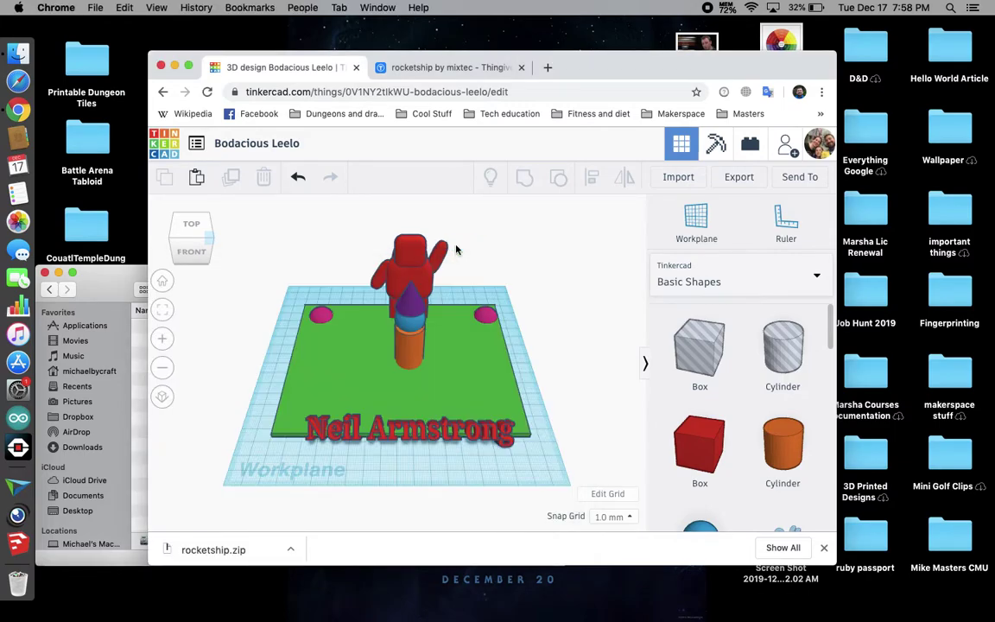
Delete the orange cylinder, blue ball, purple cone and red robot figure.
left_click(400, 361)
key("Delete")
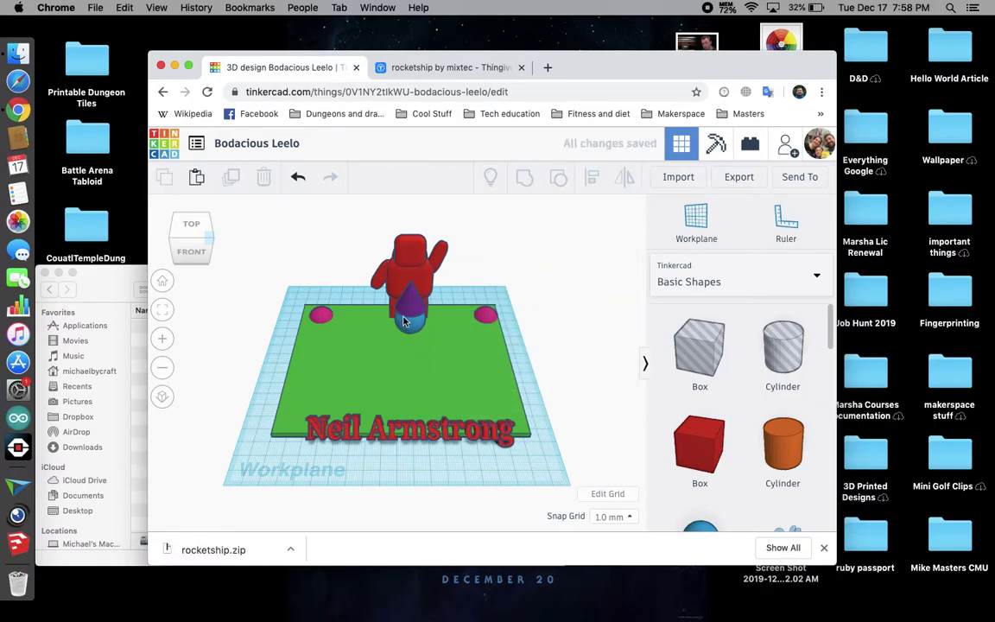
left_click(404, 319)
key("Delete")
left_click(408, 294)
key("Delete")
left_click(404, 285)
key("Delete")
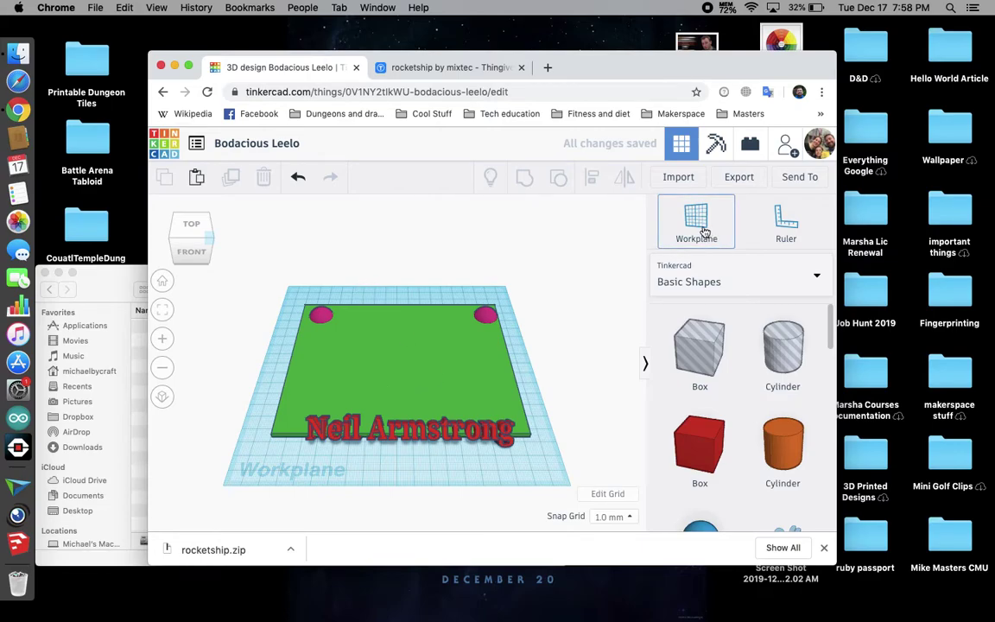
left_click(99, 307)
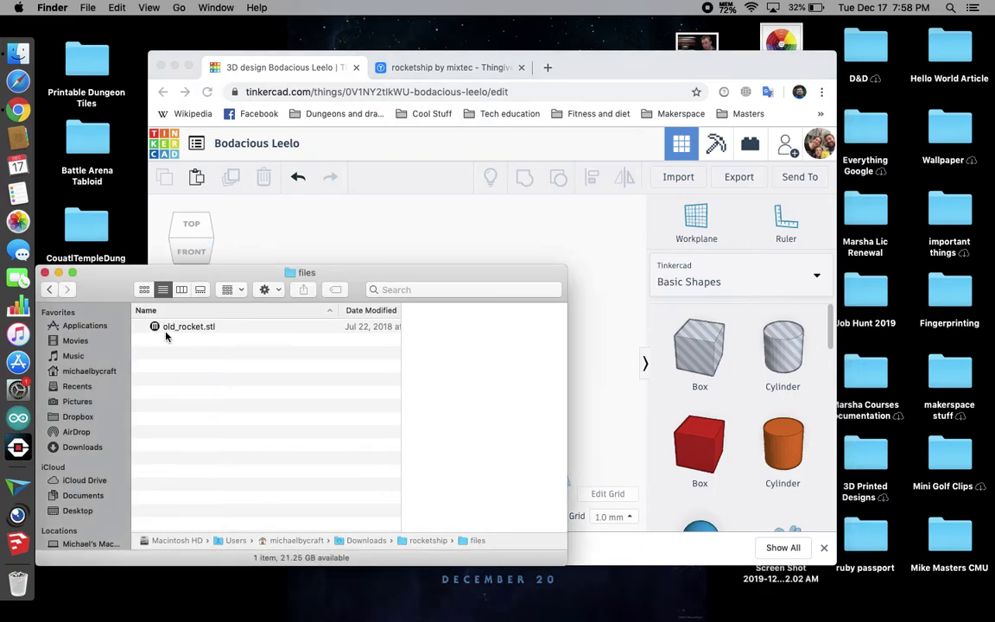
Preview old_rocket.stl in Finder and try dragging it into the Tinkercad design.
left_click(177, 327)
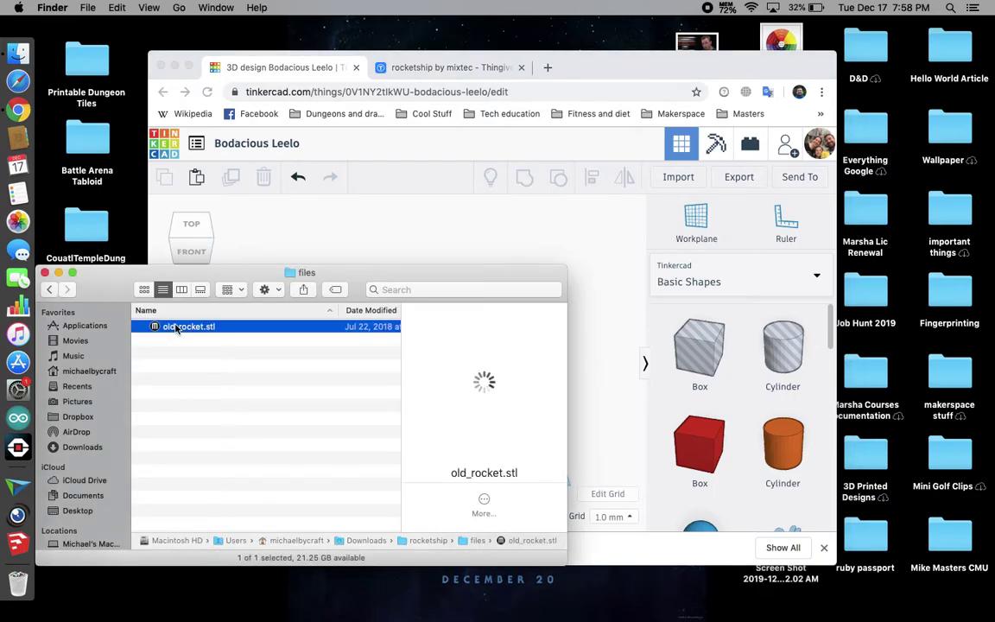
left_click_drag(177, 327, 431, 238)
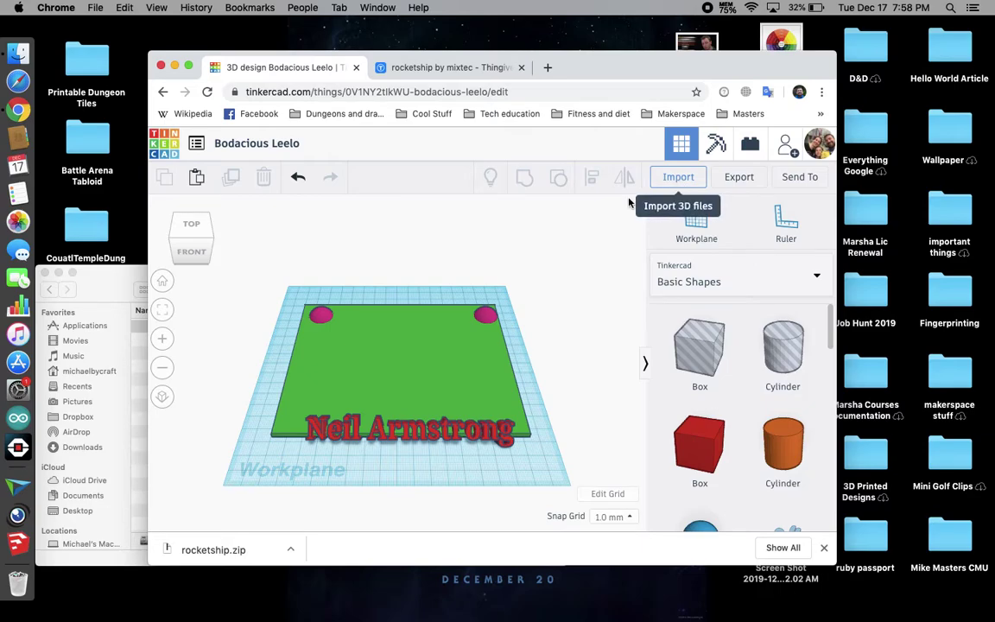
left_click(189, 67)
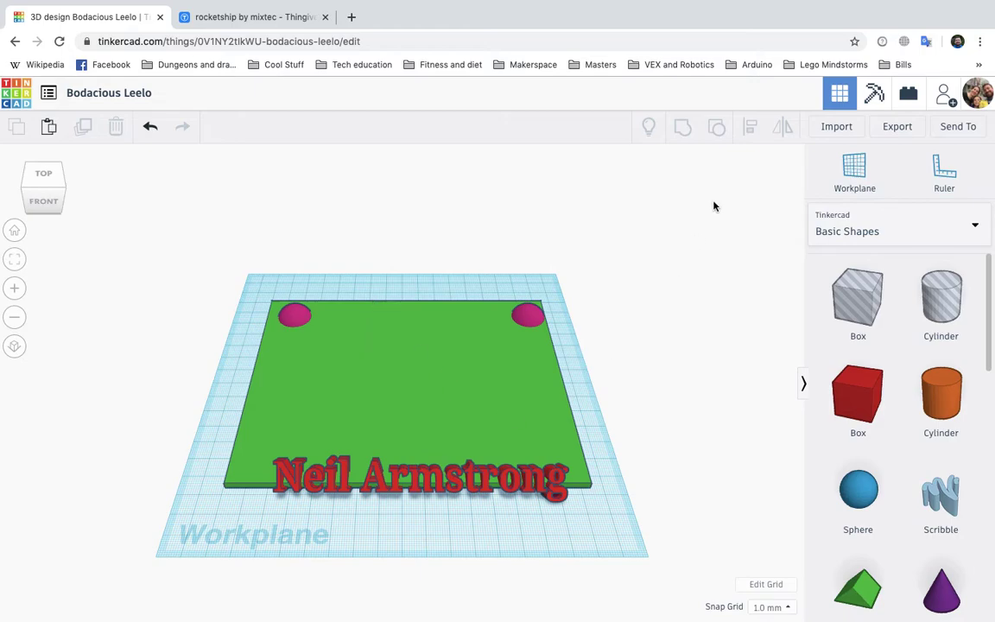
left_click(837, 128)
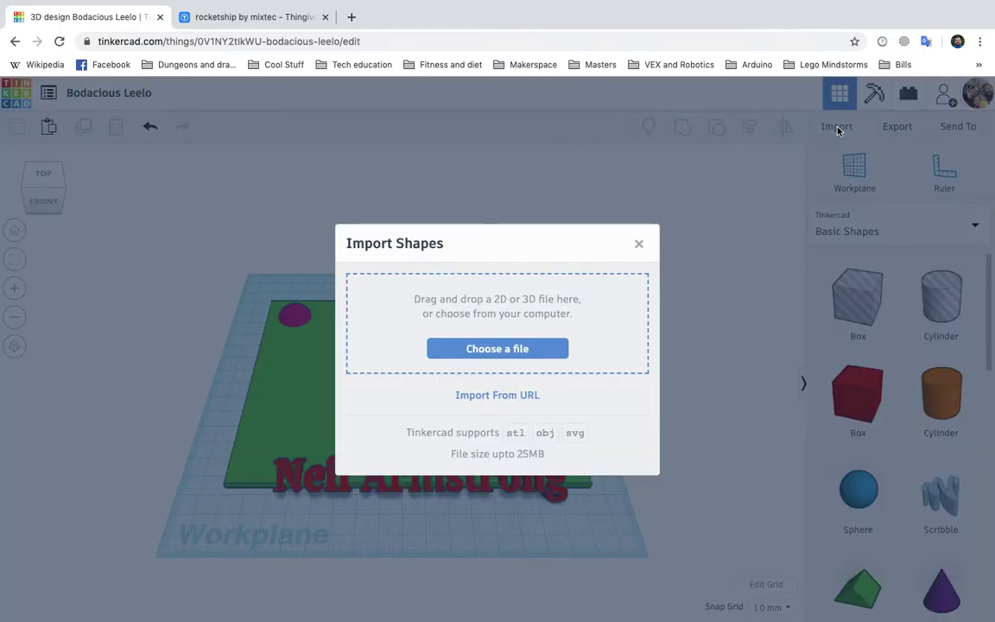
left_click(478, 351)
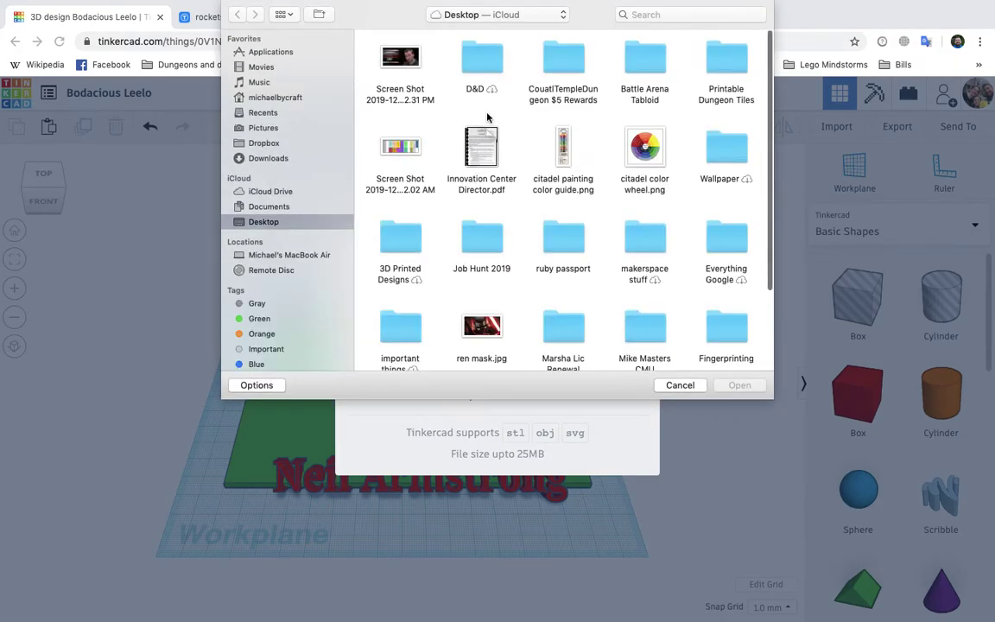
left_click(639, 15)
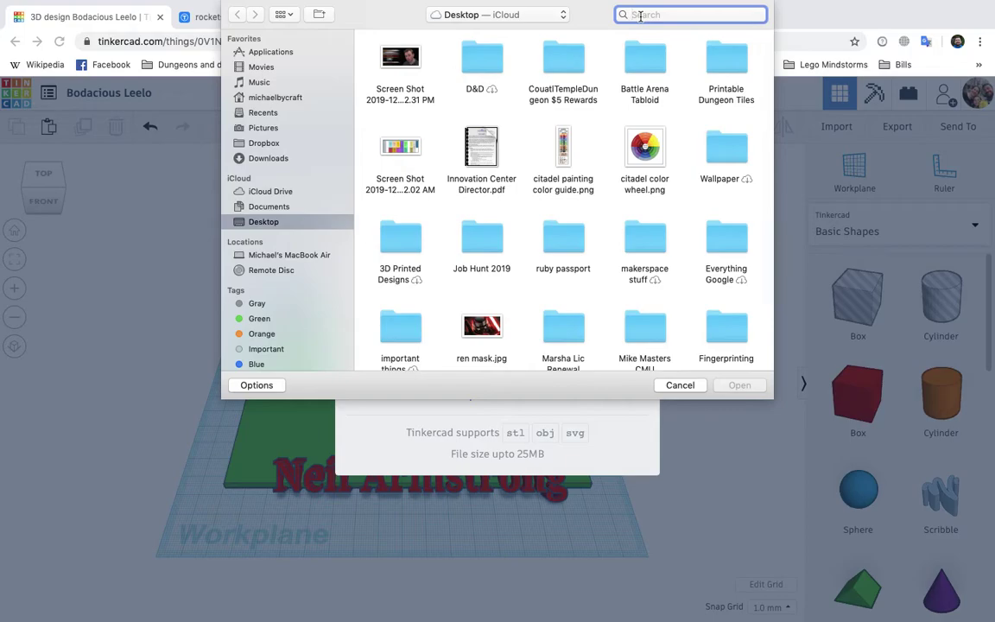
type("old")
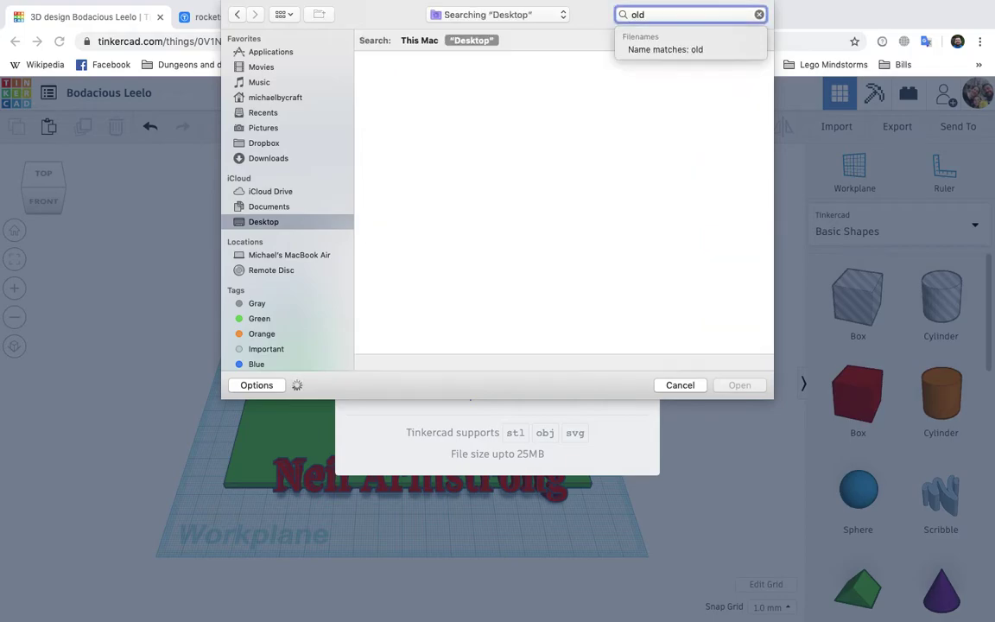
type(" r")
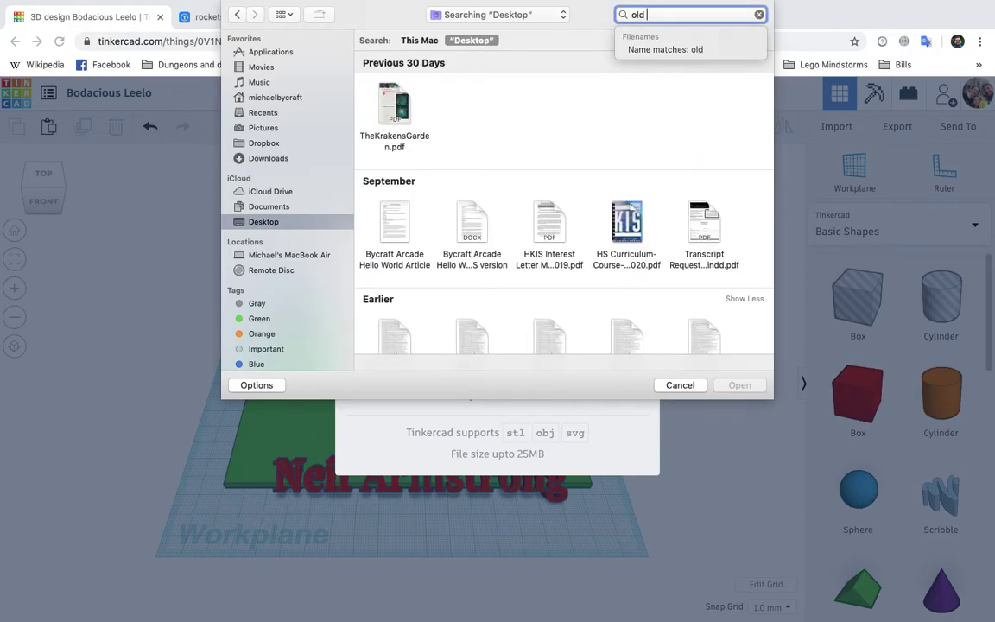
type("ocketship")
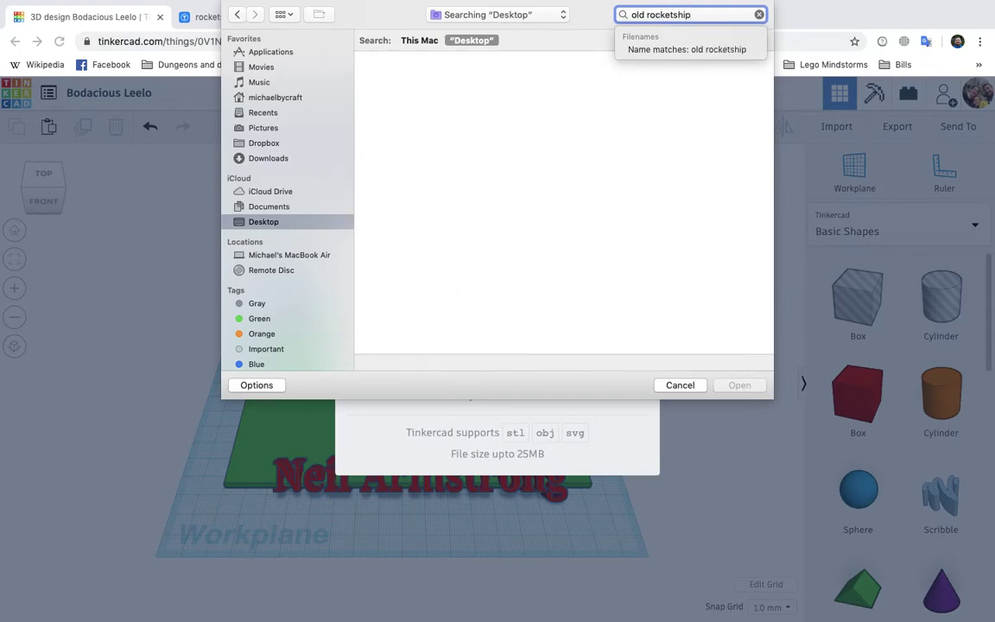
key("Return")
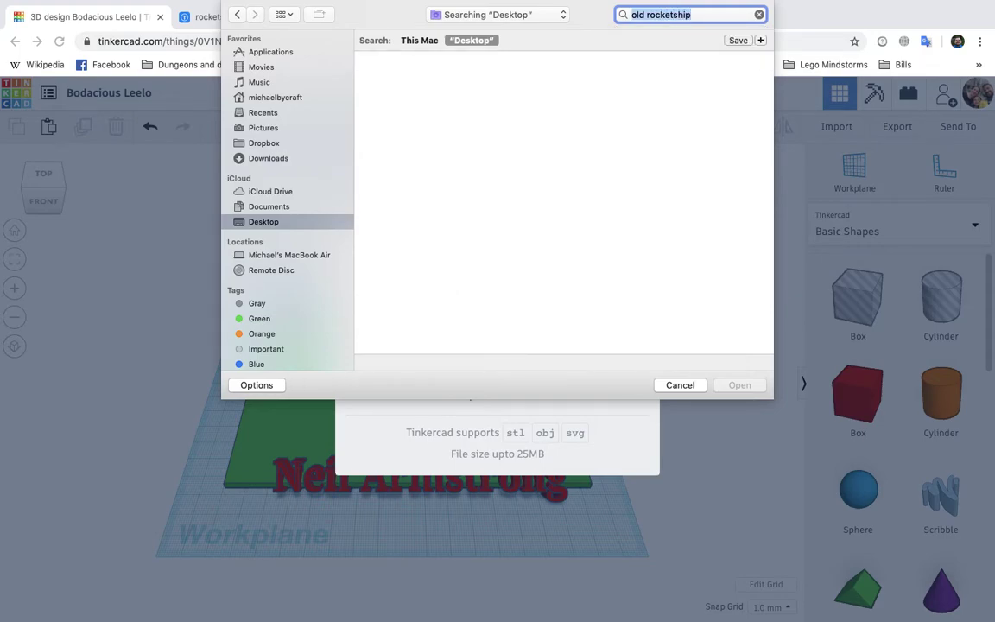
left_click(415, 41)
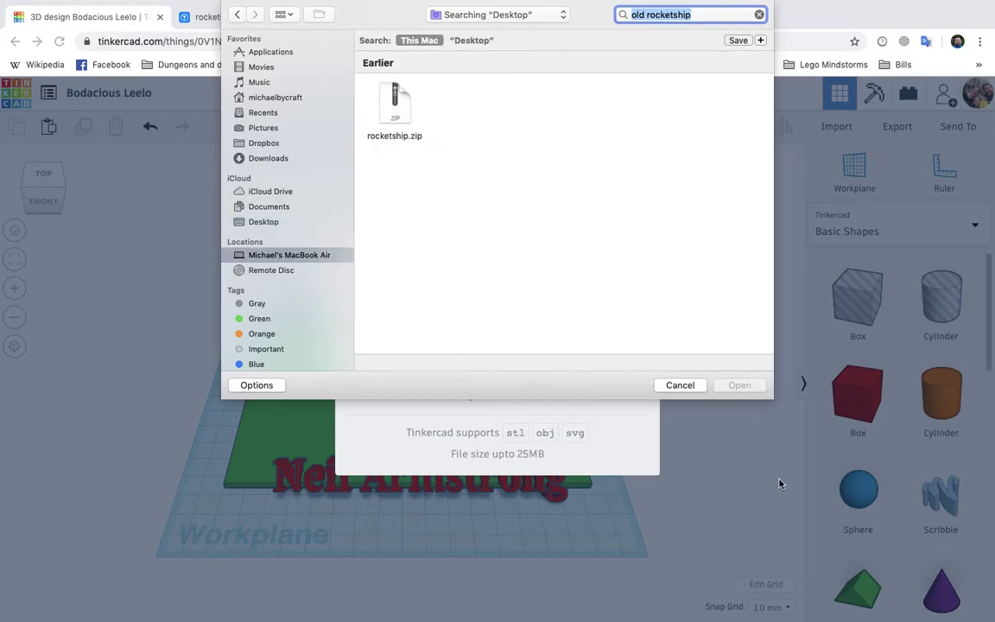
left_click(671, 385)
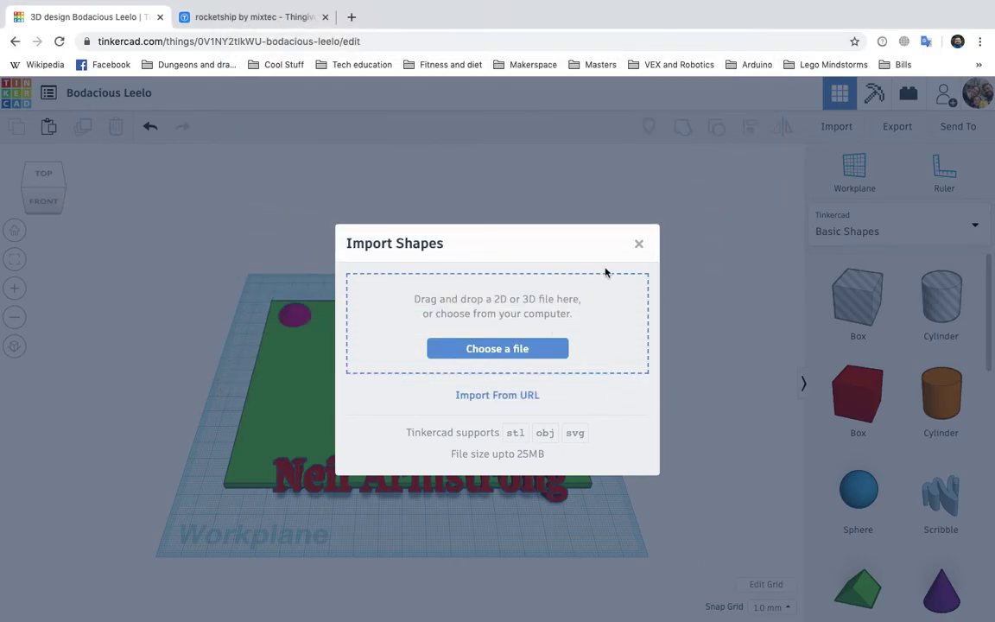
left_click(641, 244)
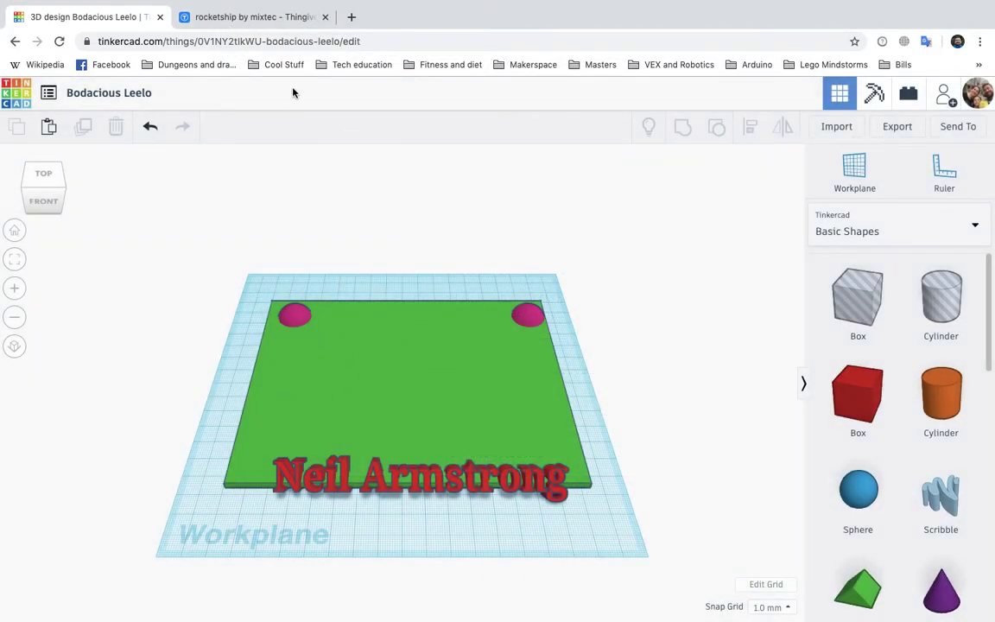
Search Thingiverse for 'neil armstrong' and scroll through the results.
left_click(230, 17)
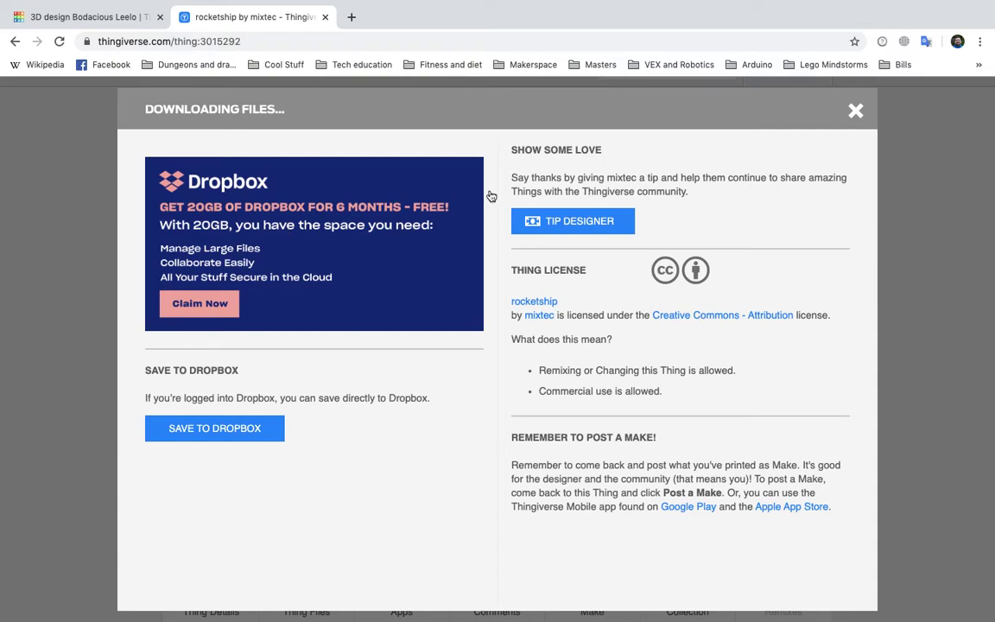
left_click(855, 110)
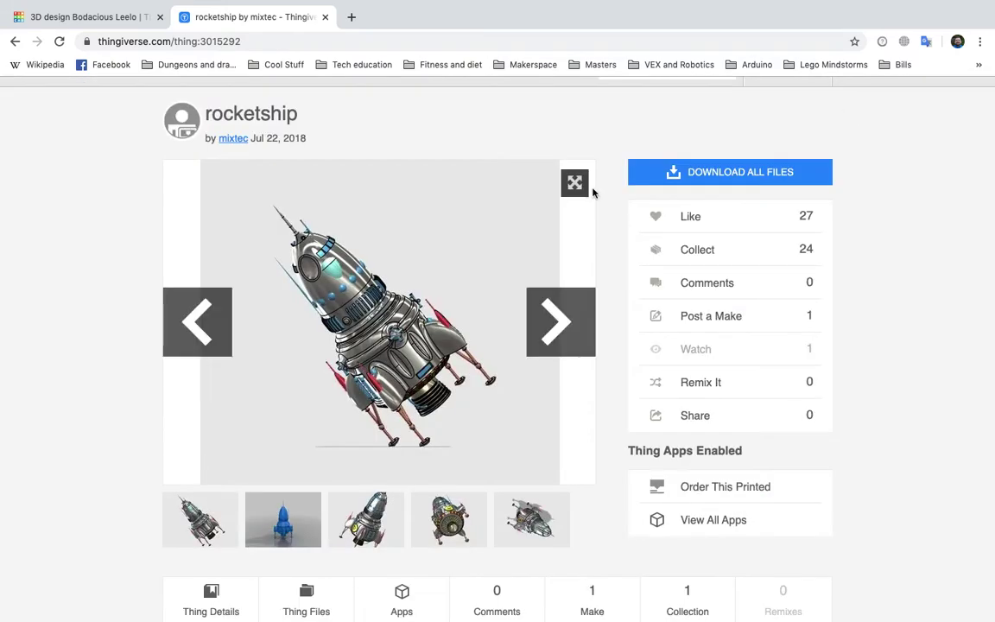
scroll(565, 177, "up", 1)
left_click(635, 96)
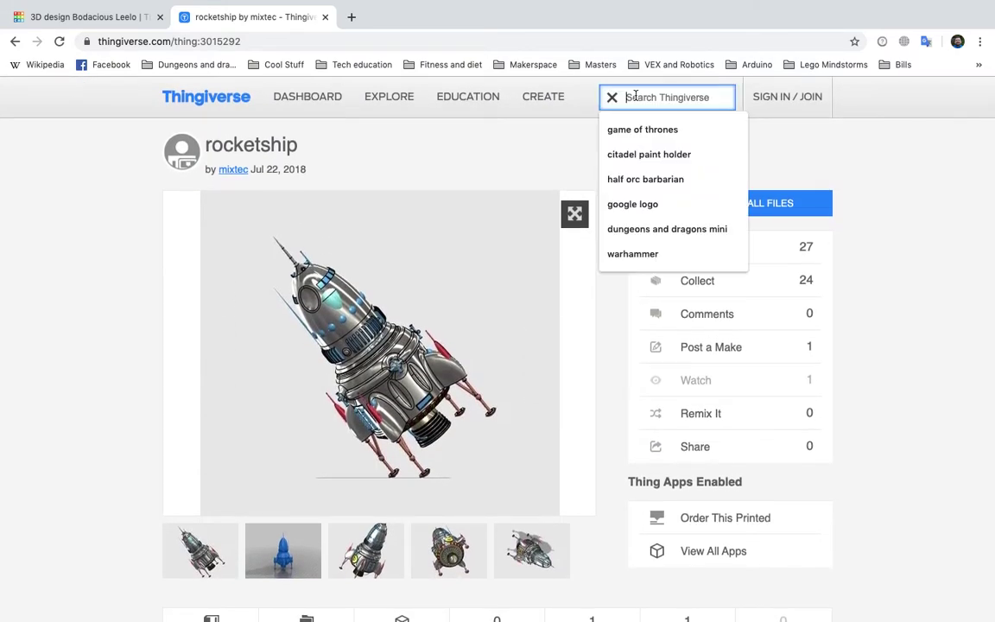
type("neil armst")
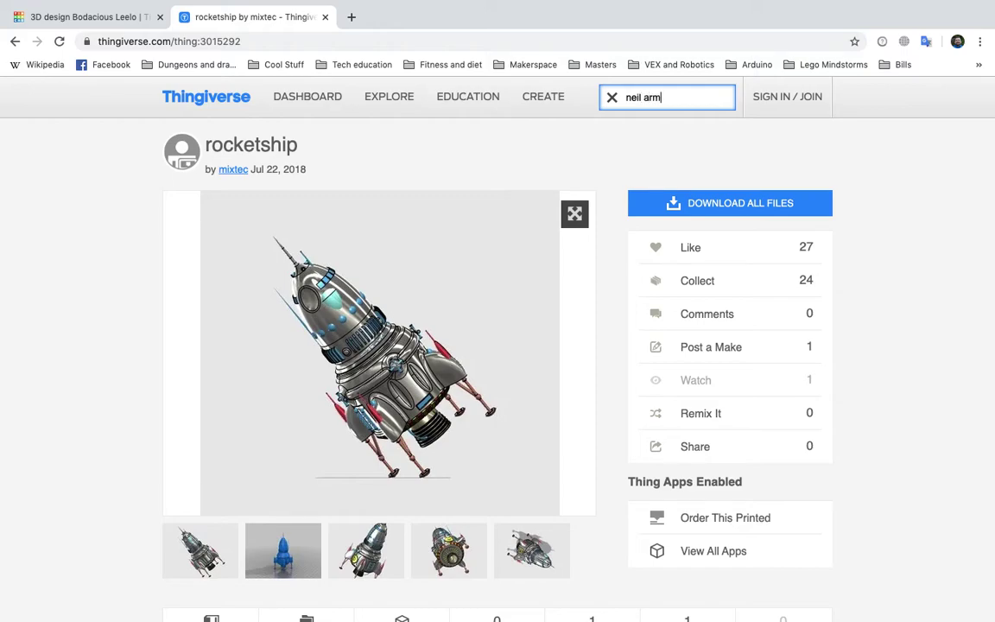
type("rong")
key("Return")
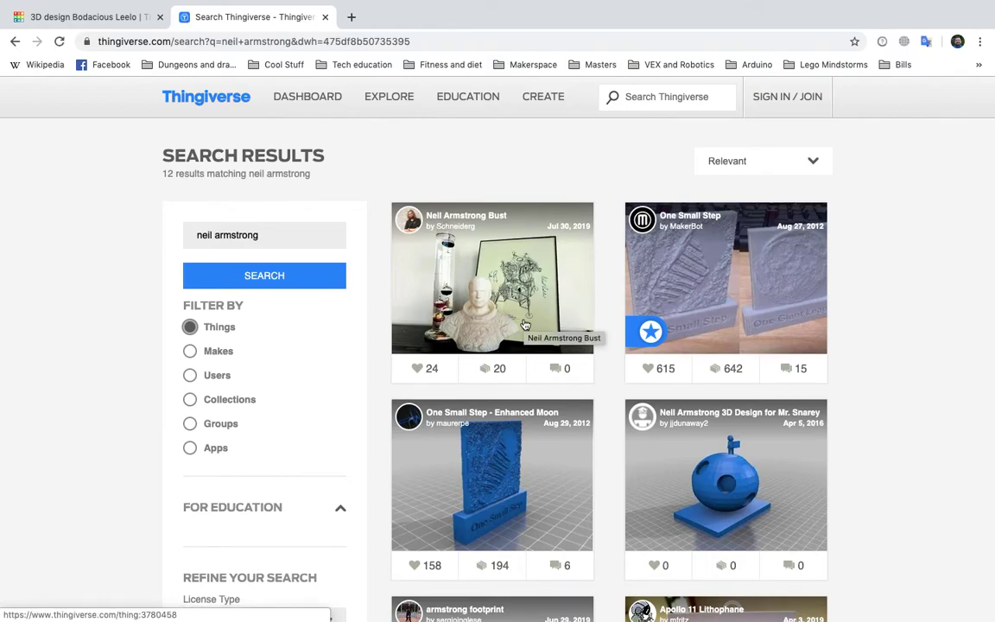
scroll(724, 269, "down", 3)
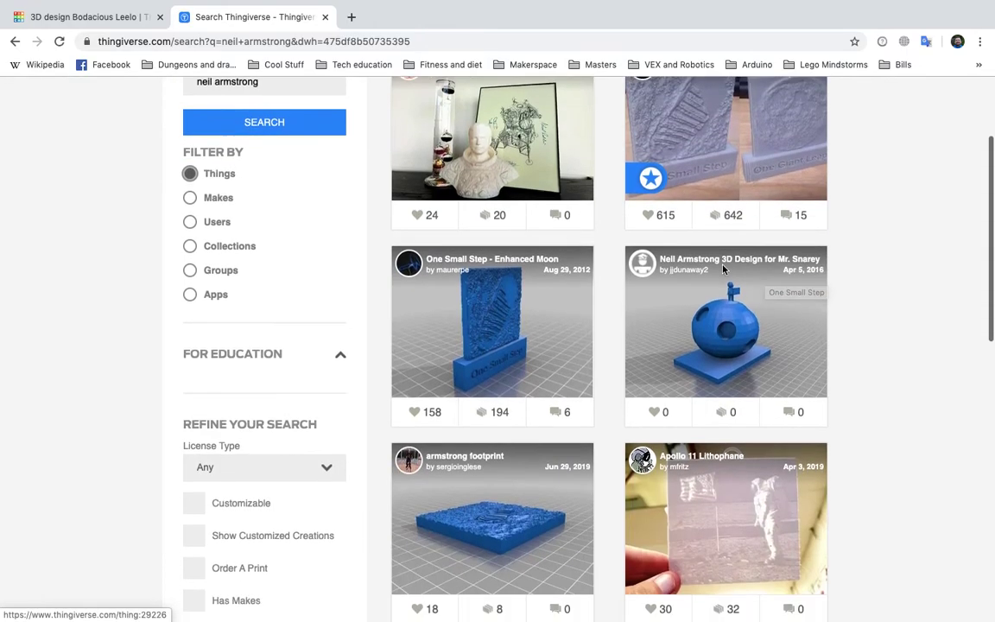
scroll(614, 332, "down", 3)
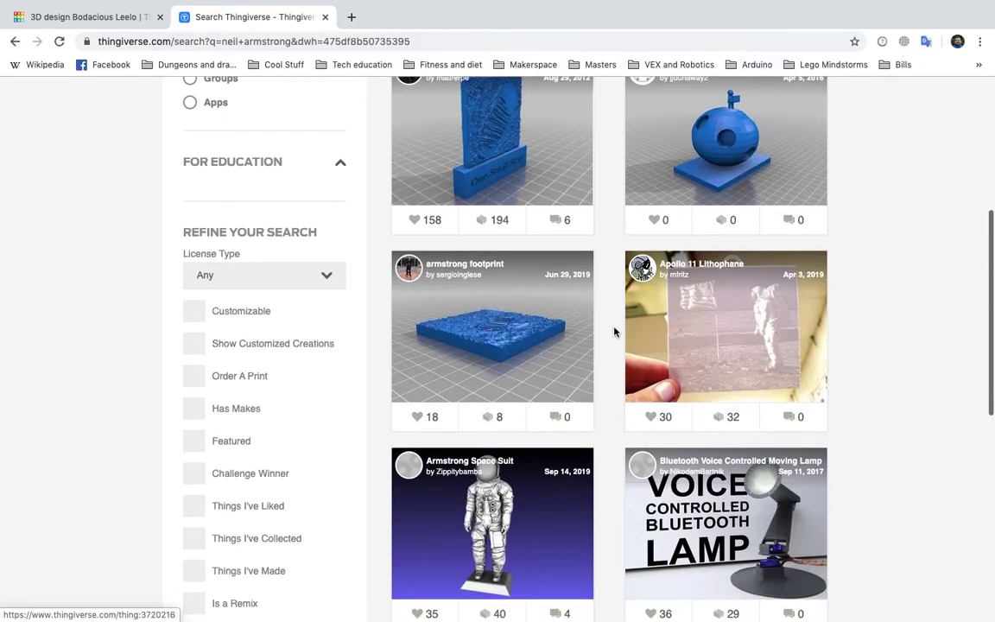
scroll(689, 342, "down", 3)
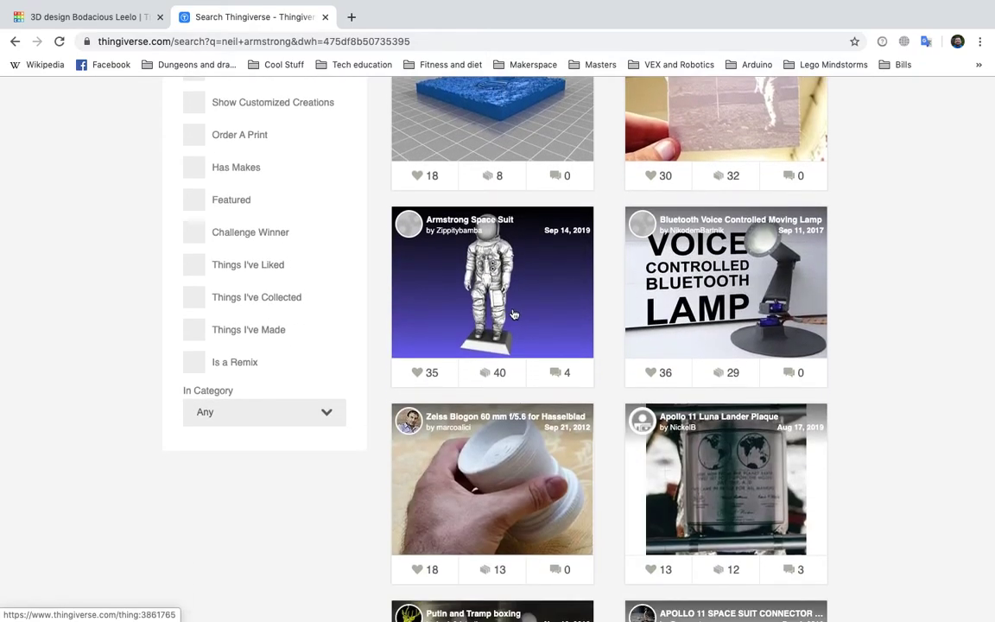
scroll(513, 315, "down", 3)
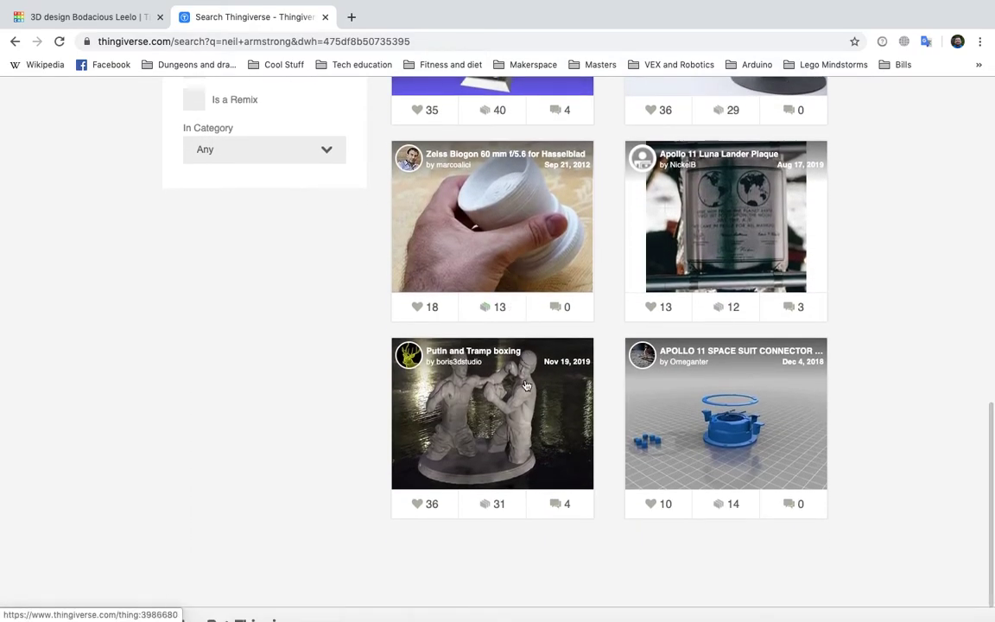
scroll(681, 392, "down", 2)
scroll(687, 396, "up", 8)
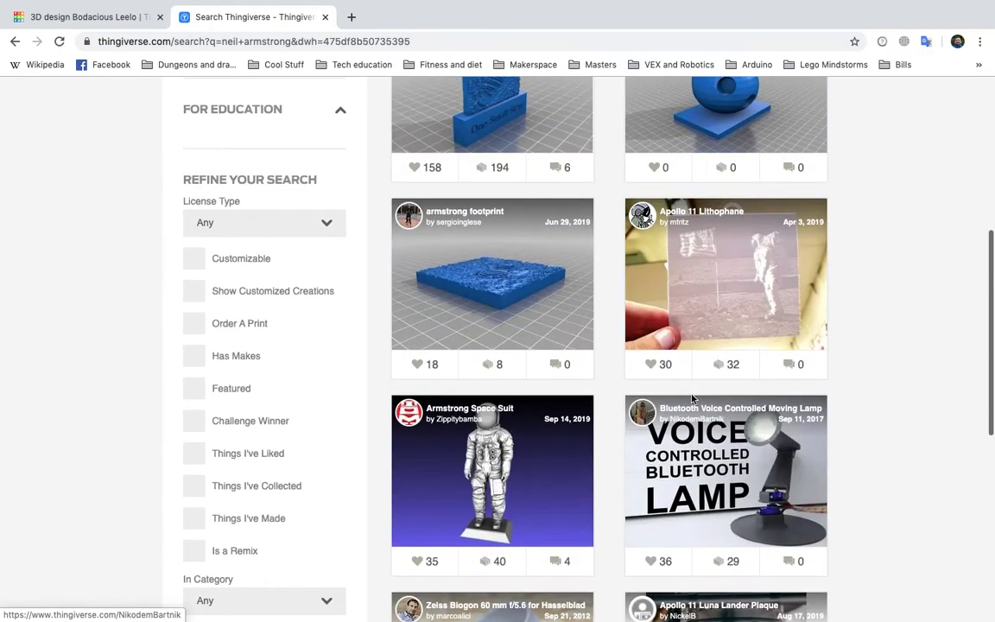
scroll(691, 398, "up", 4)
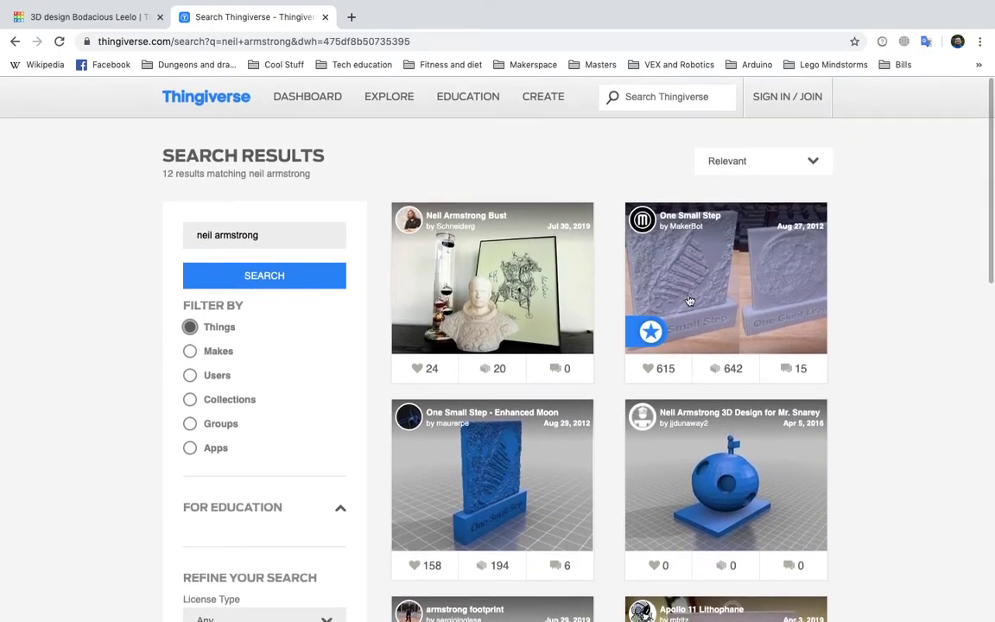
Search Thingiverse for 'park bench', then return to the Tinkercad design tab.
left_click(641, 104)
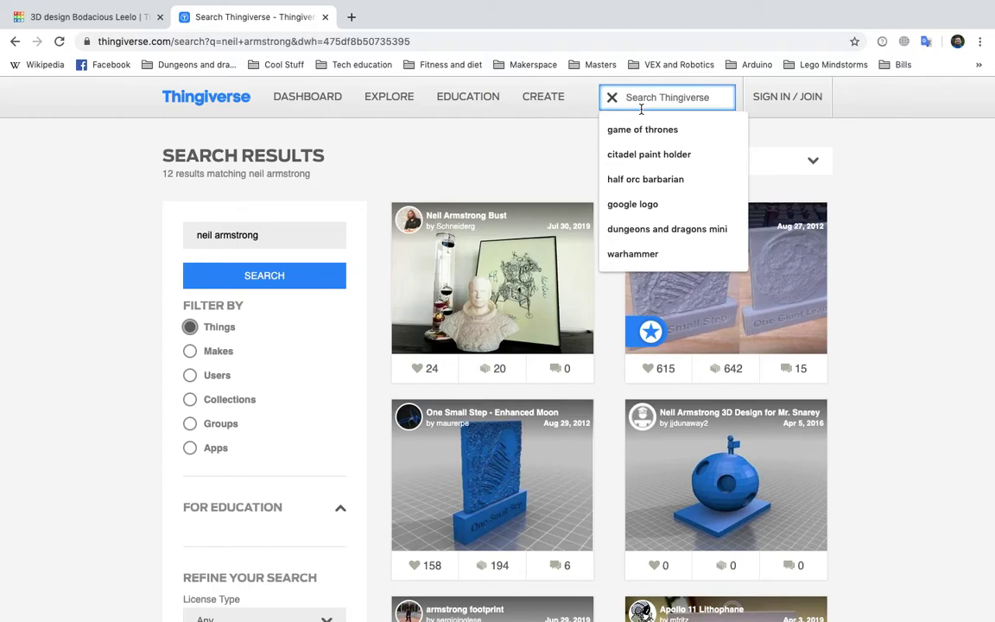
type("park bench")
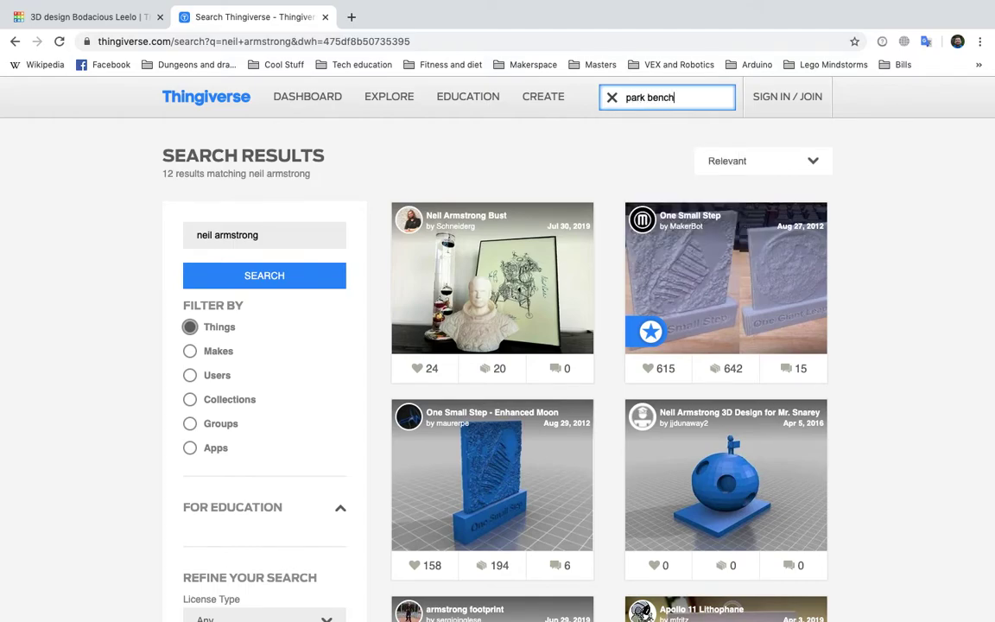
key("Return")
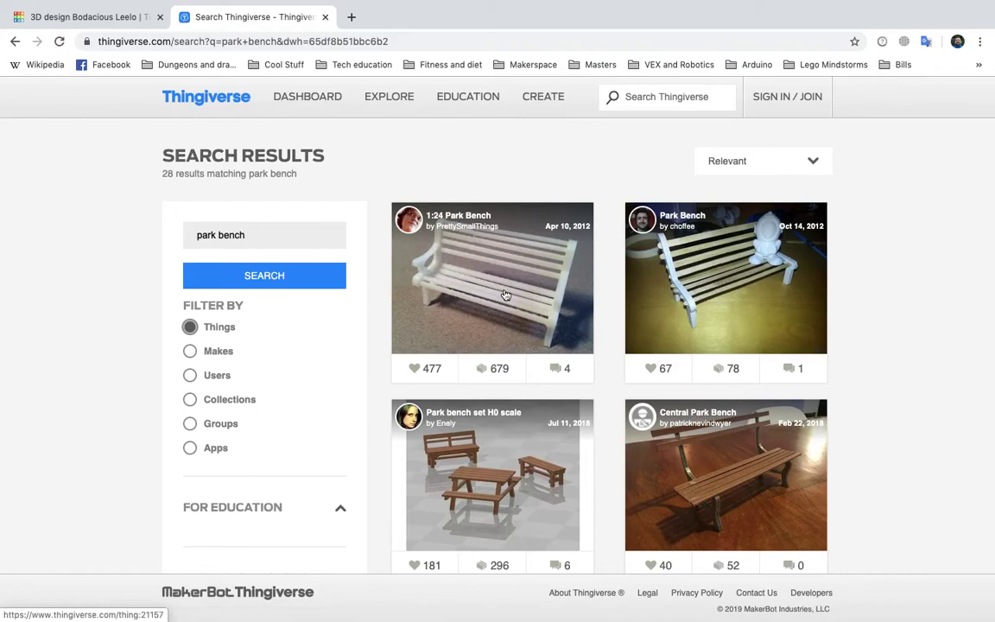
left_click(82, 28)
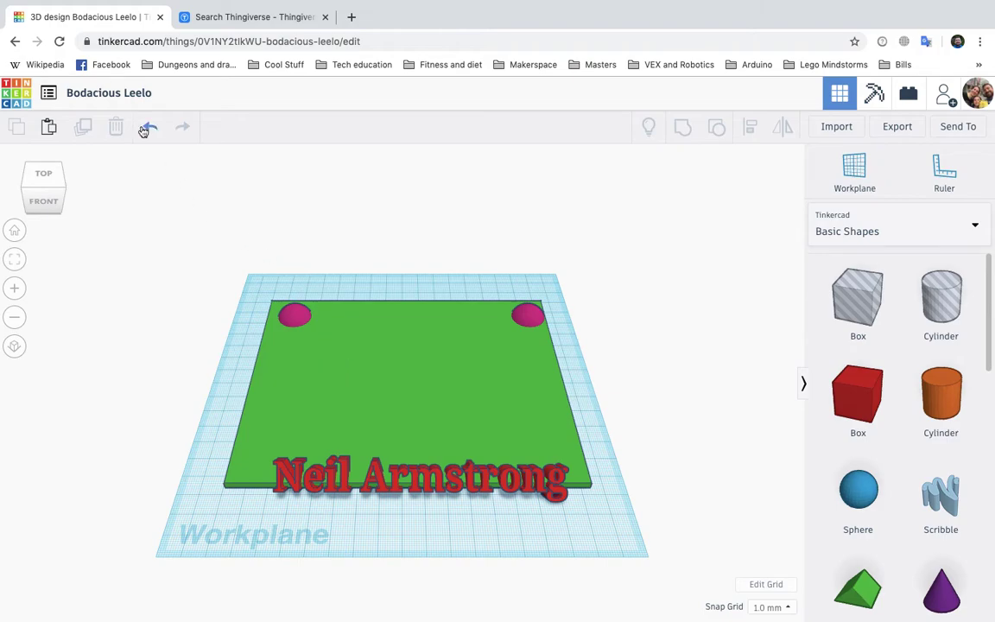
Change the design title from Bodacious Leelo to 'neil armstrong monument'.
left_click(124, 93)
type("n")
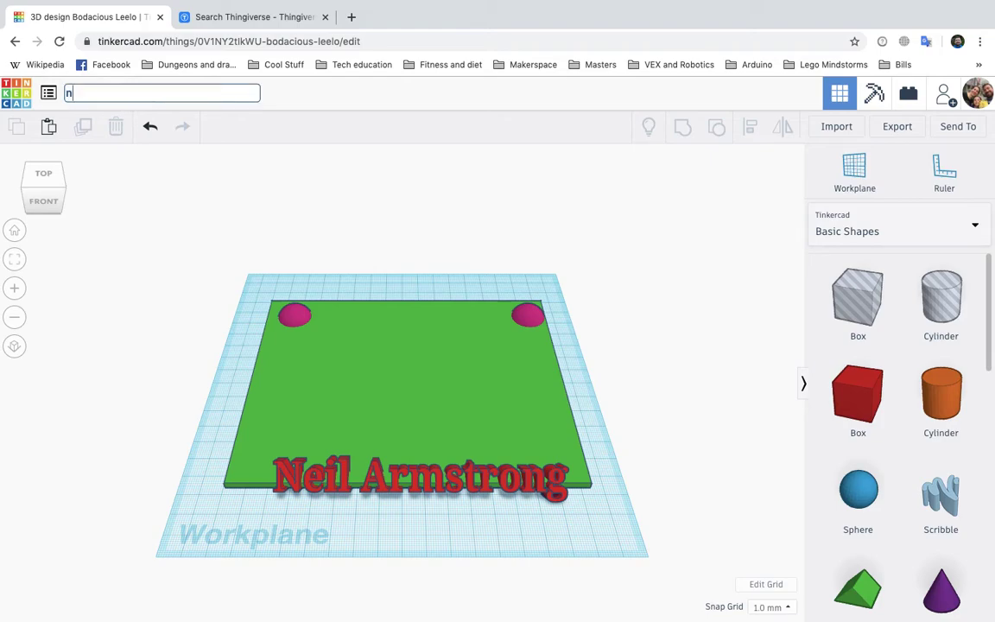
type("eil armstrong monument")
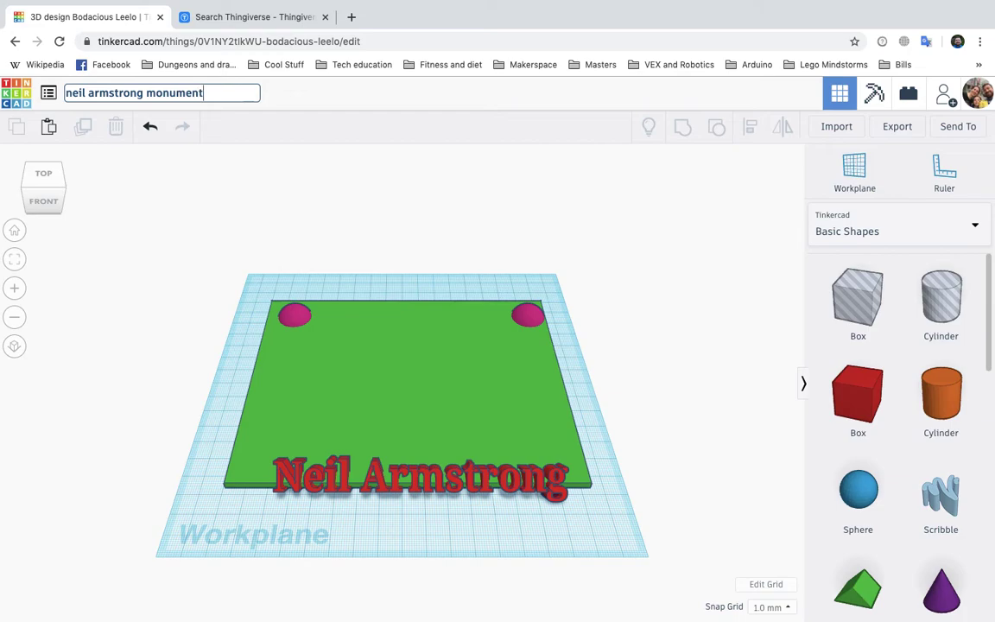
key("Return")
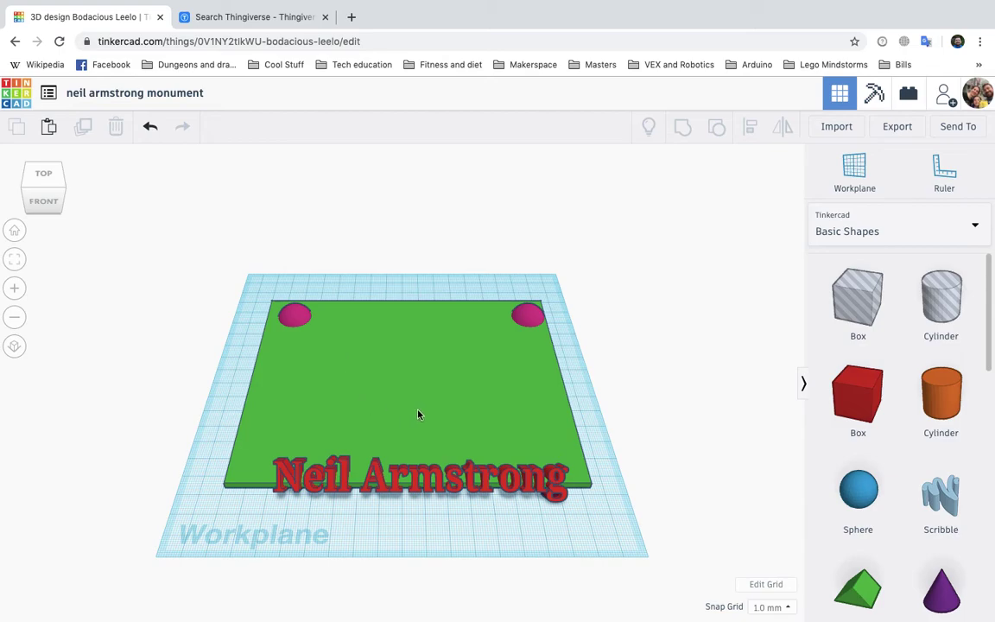
Stretch the base plate's corner toward the front-left, then colour the left and right pink domes green.
left_click(329, 383)
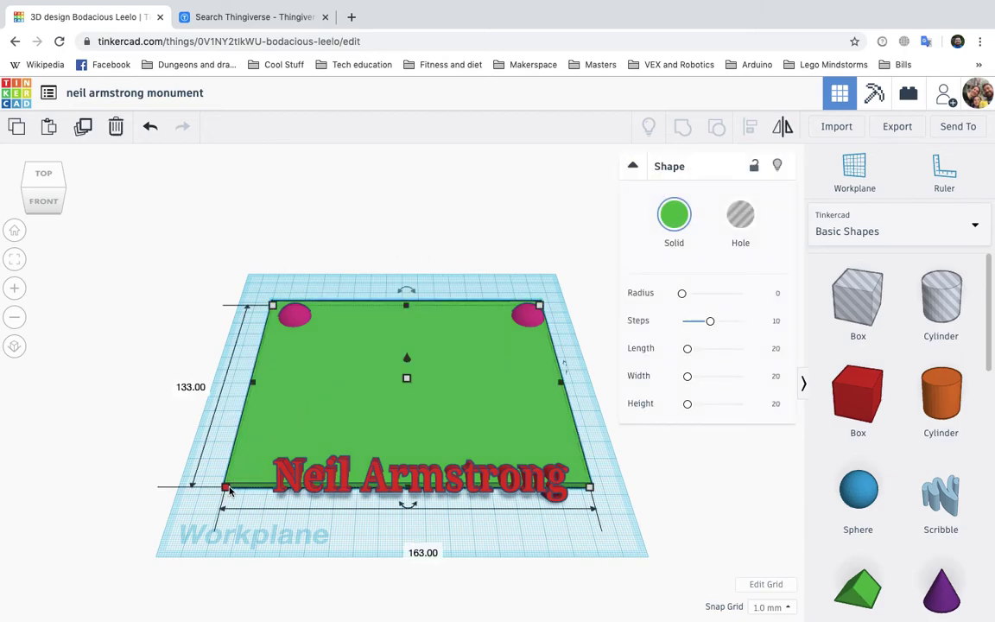
left_click_drag(226, 486, 164, 554)
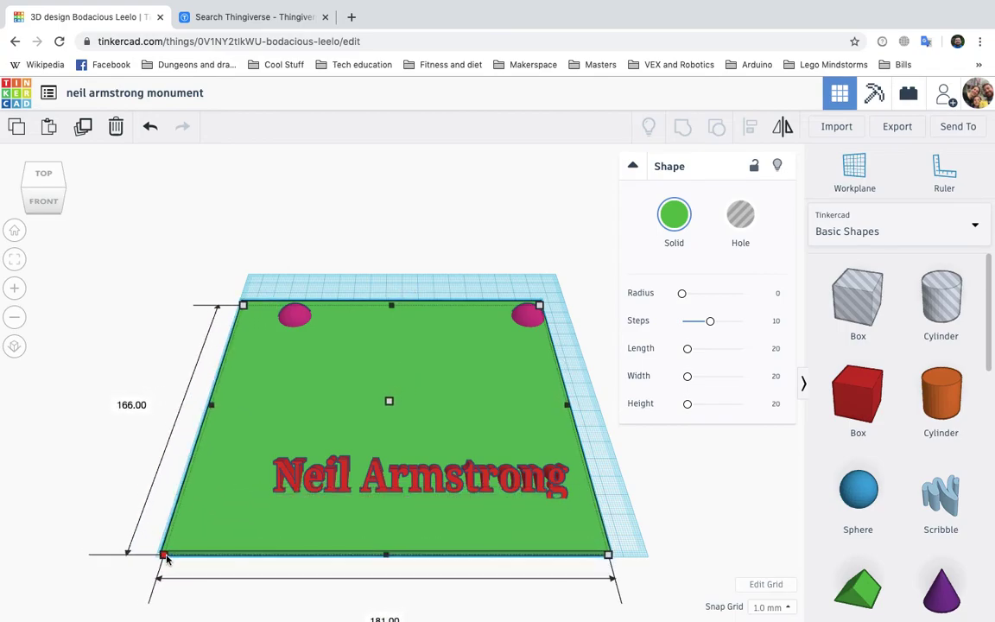
left_click(294, 318)
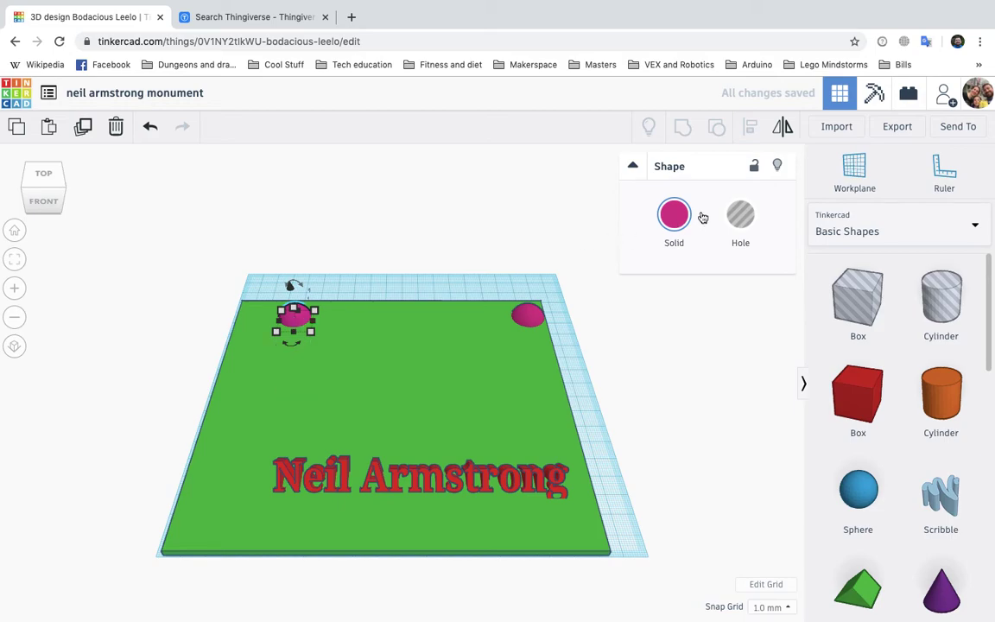
left_click(674, 215)
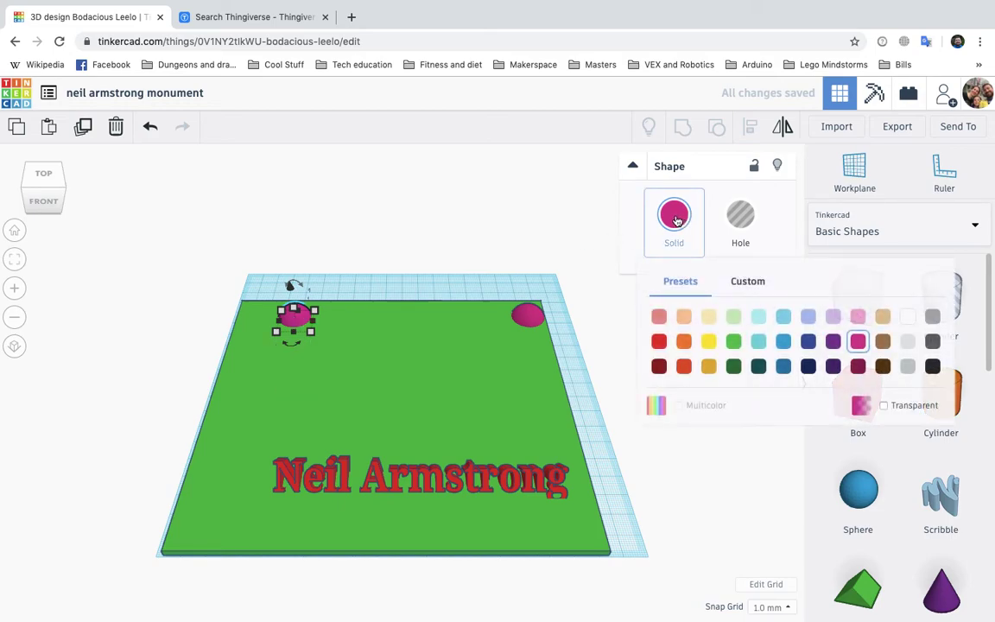
left_click(733, 342)
left_click(531, 316)
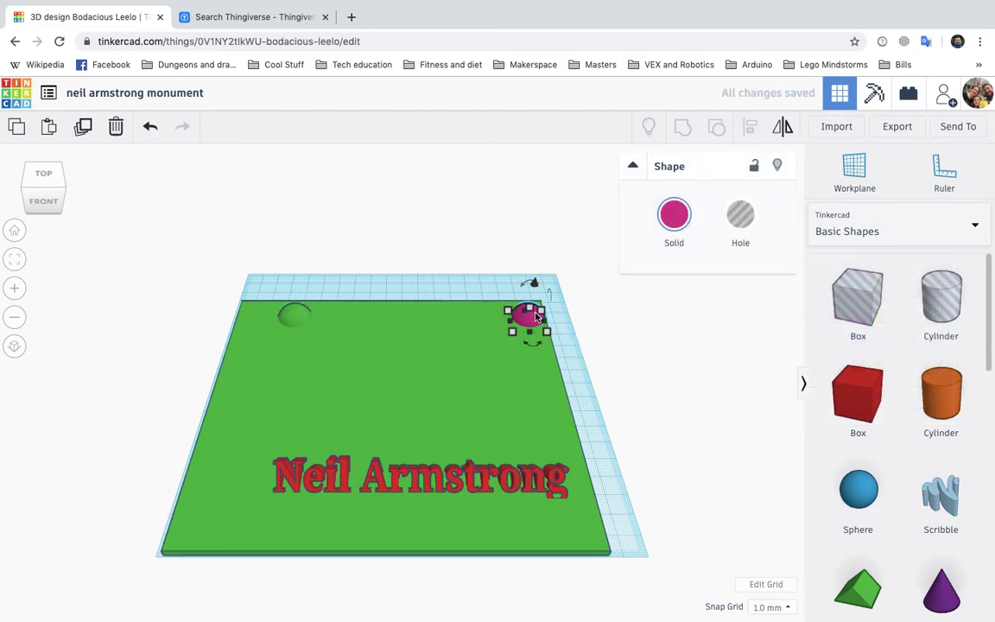
left_click(673, 215)
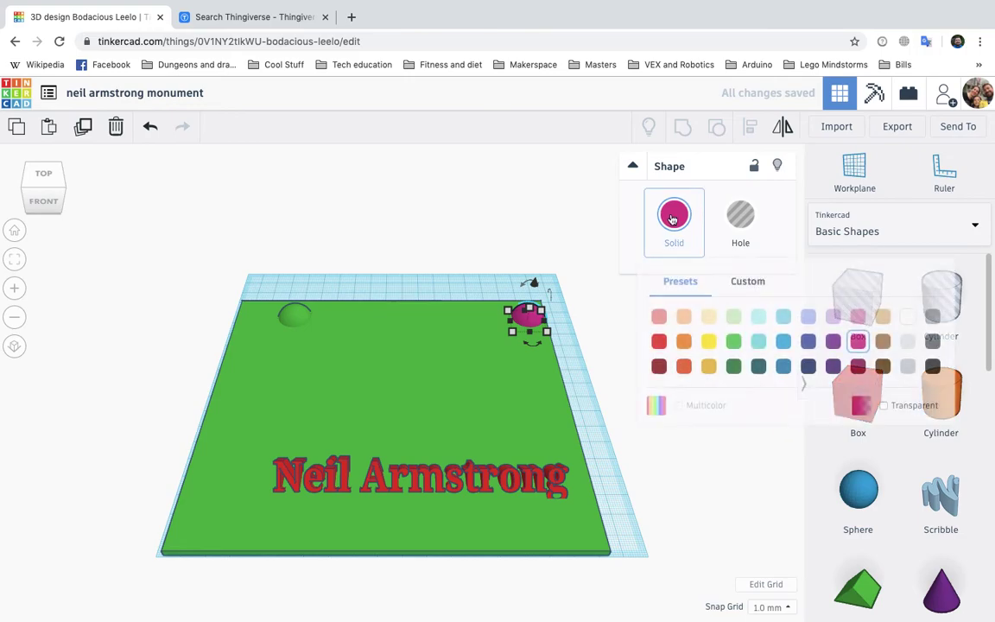
left_click(733, 342)
Resize one green dome to about 91×93 and raise its height into a hill.
left_click_drag(509, 315, 378, 449)
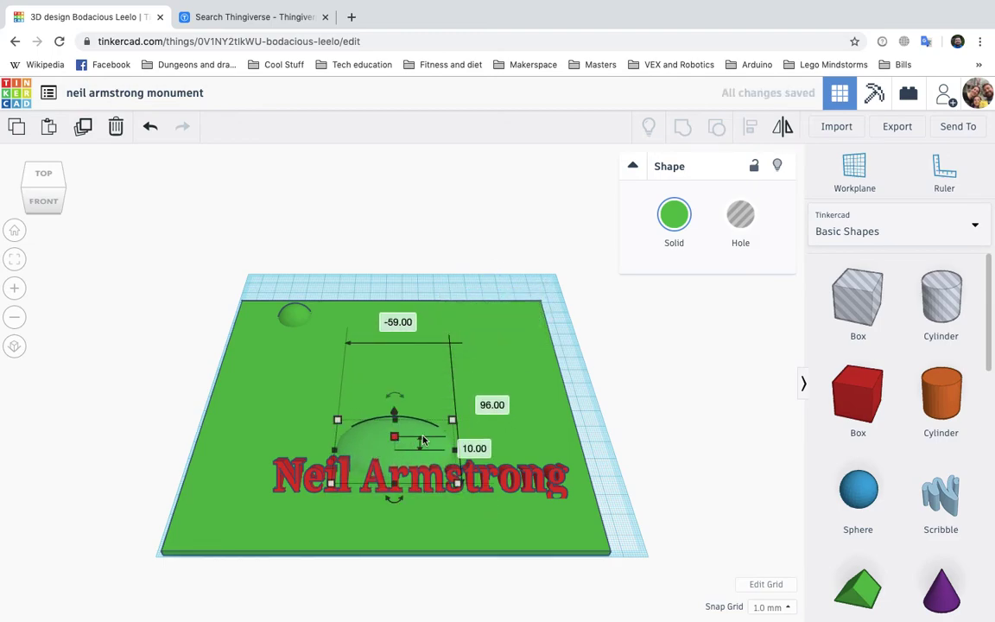
left_click_drag(452, 419, 507, 346)
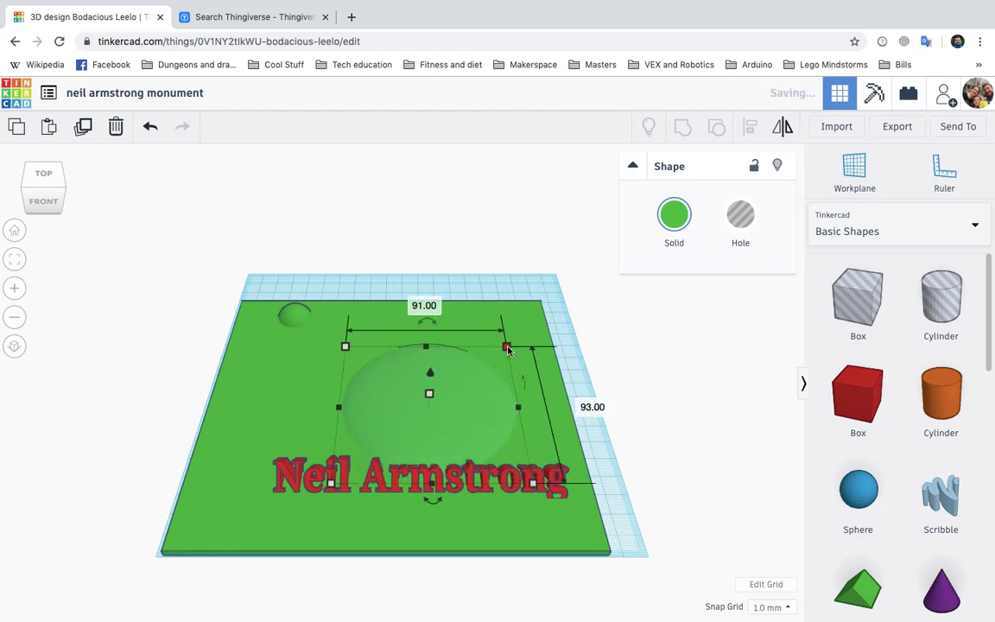
mouse_move(432, 395)
left_mouse_down()
mouse_move(433, 300)
mouse_move(438, 435)
mouse_move(433, 371)
mouse_move(433, 381)
left_mouse_up()
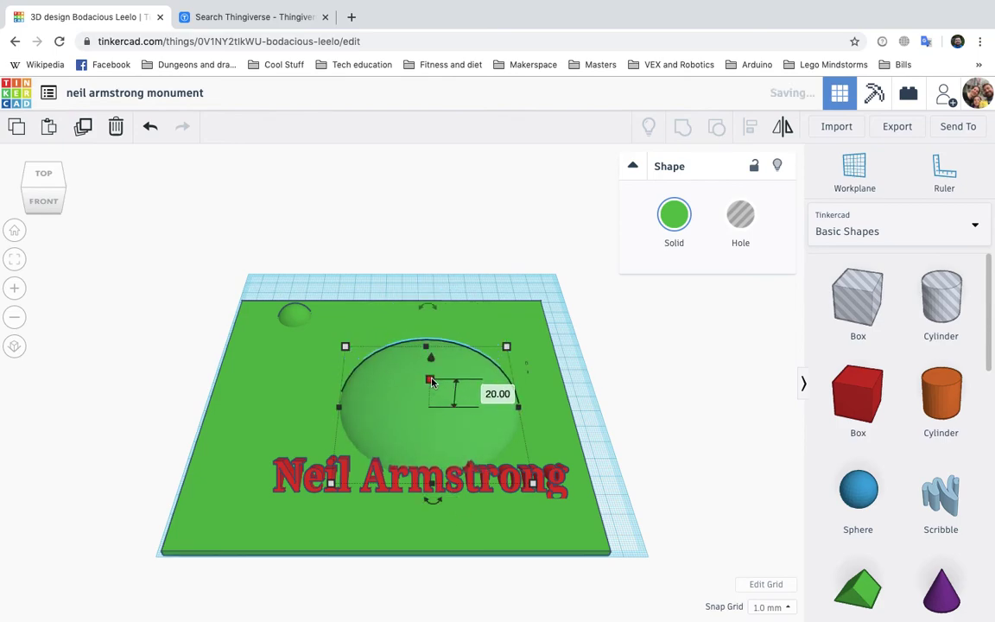
Delete the small back-left green dome.
left_click(262, 284)
left_click_drag(292, 317, 224, 514)
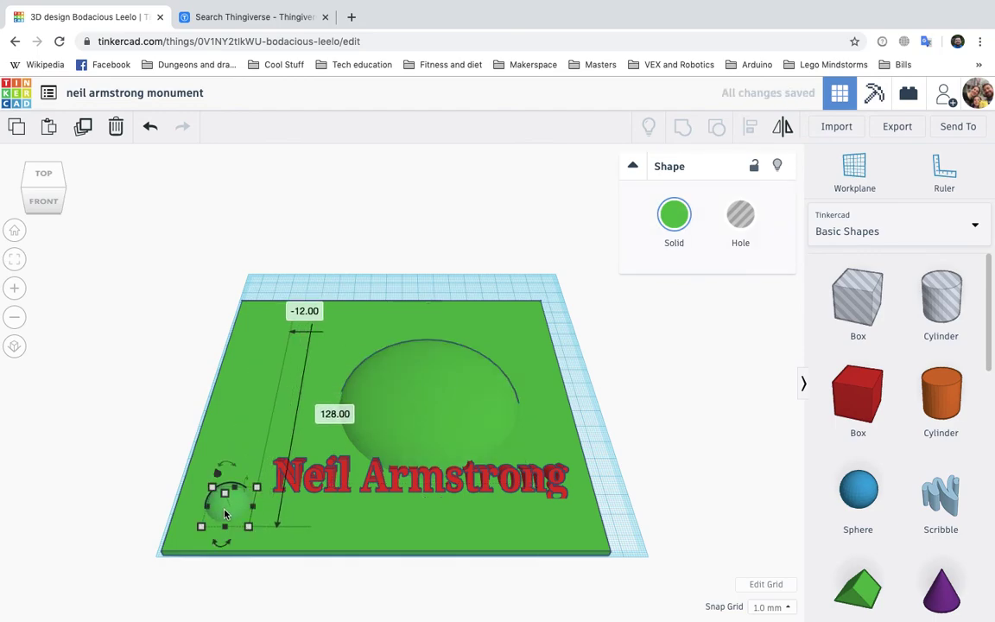
key("Delete")
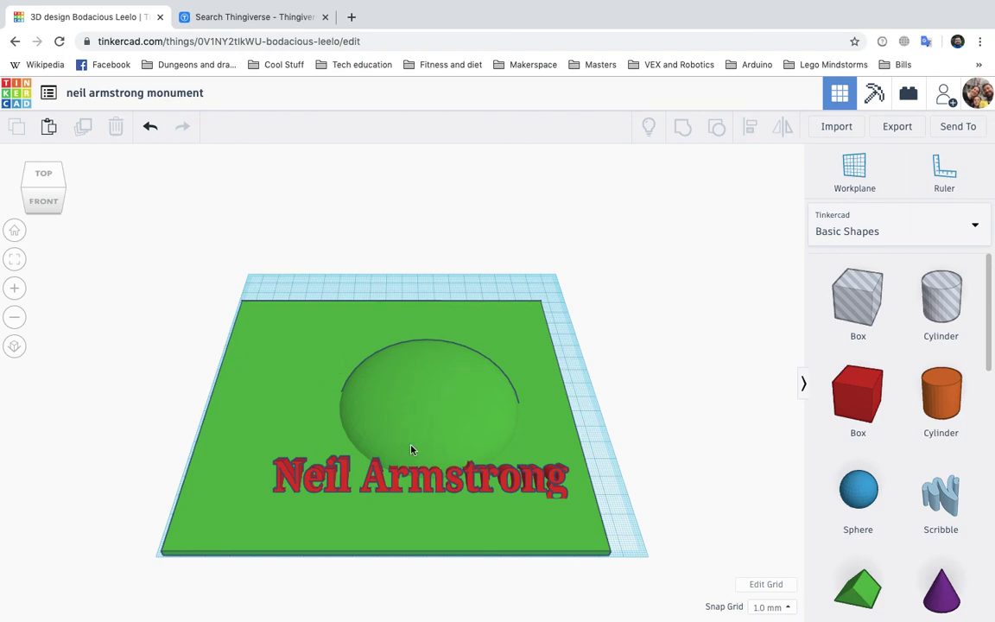
mouse_move(708, 15)
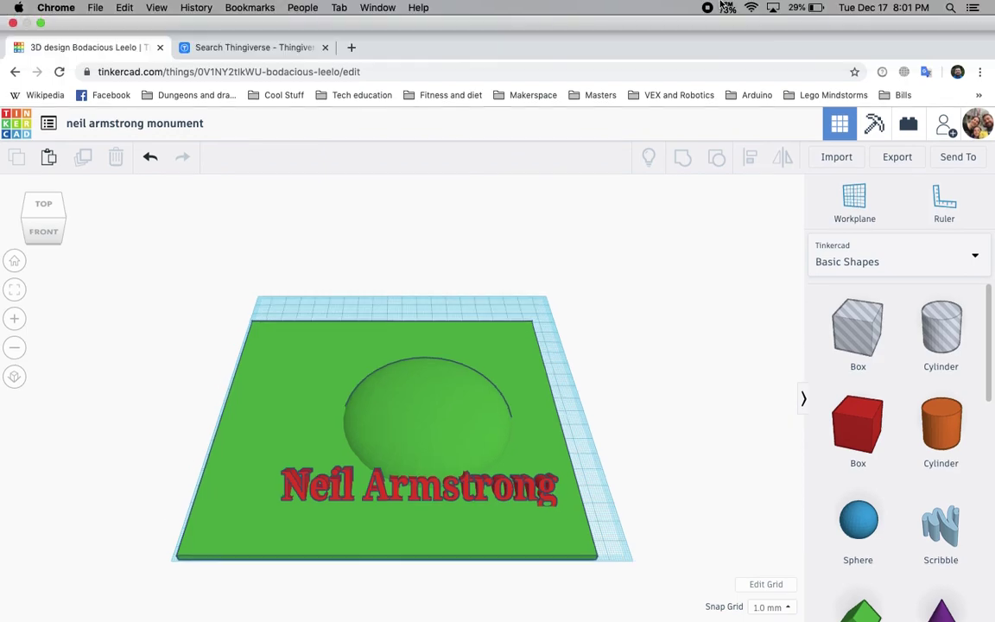